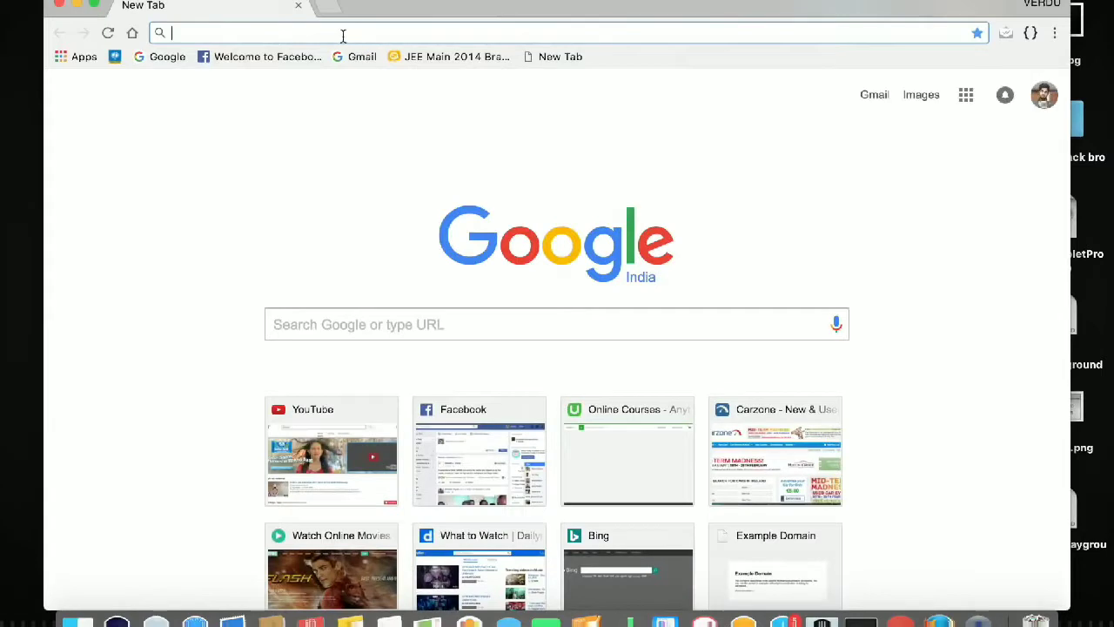
# Open google.com and search for 'oracle virtual box', correcting the typo.
pyautogui.write('google')
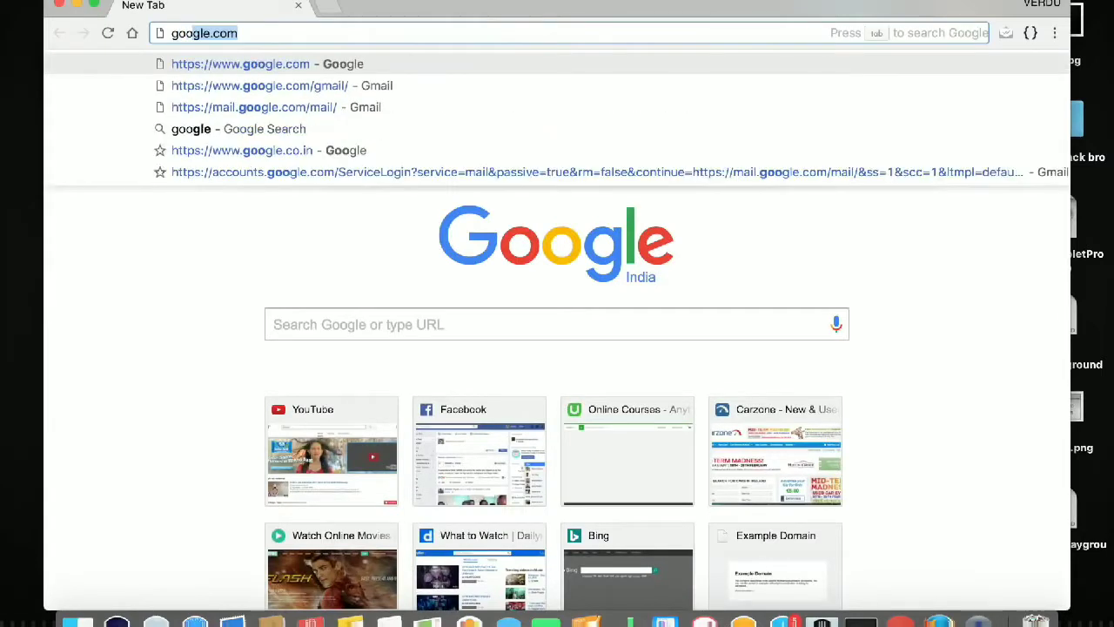
pyautogui.write('.com')
pyautogui.press('Return')
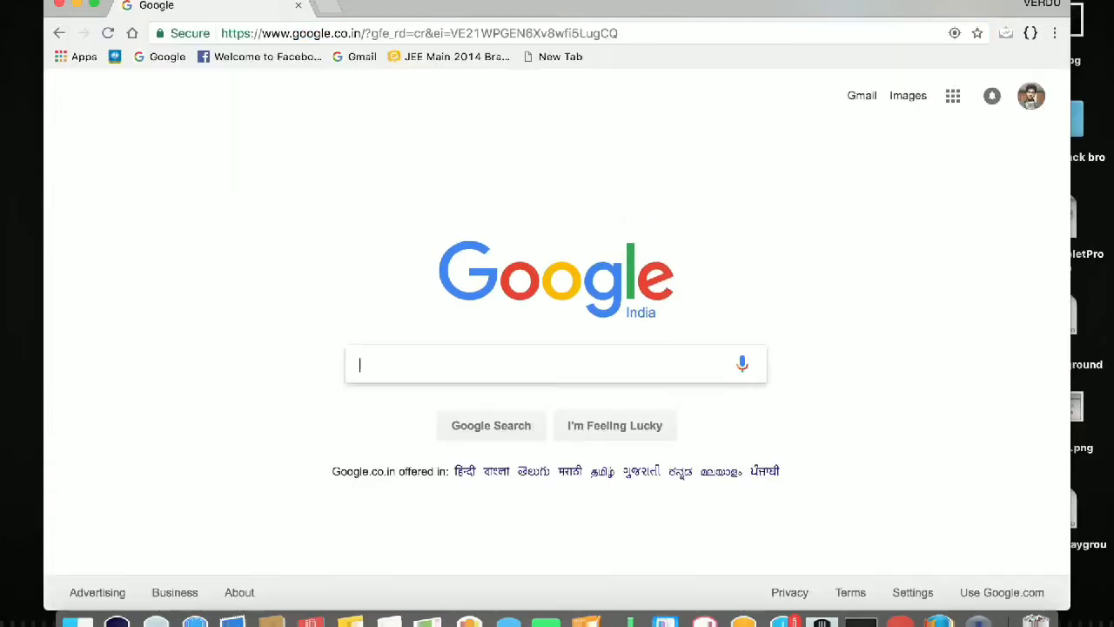
pyautogui.write('o')
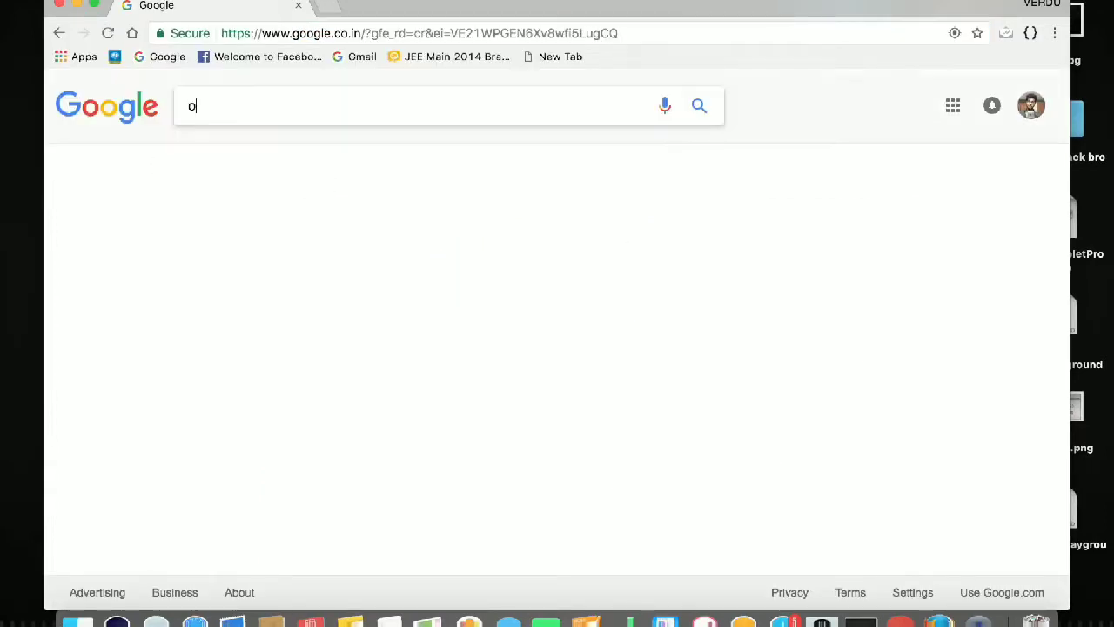
pyautogui.write('racle v')
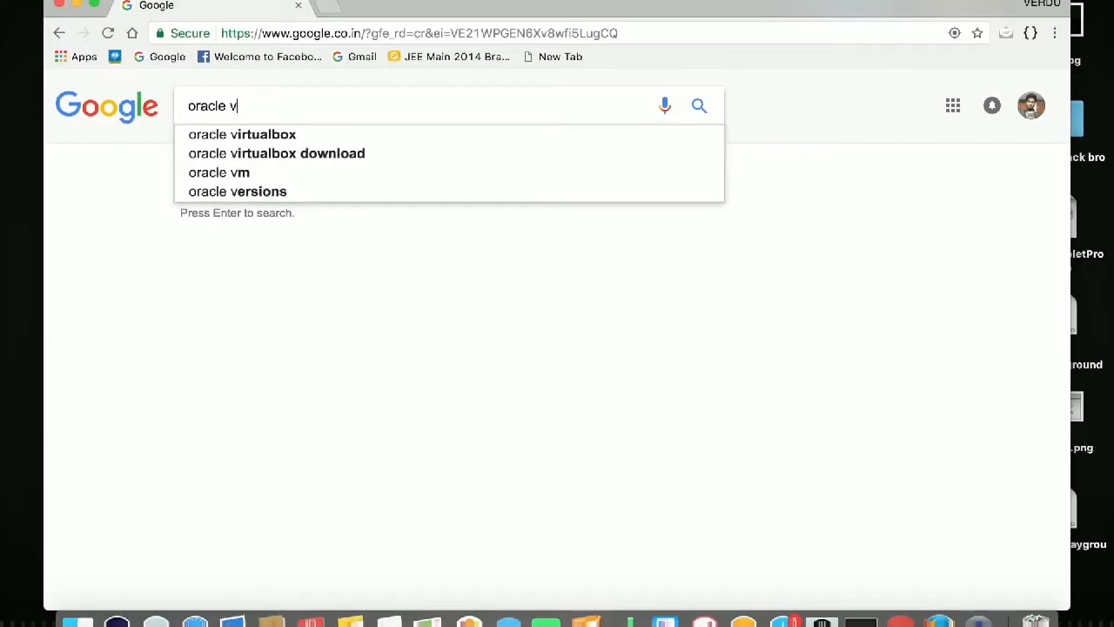
pyautogui.write('irtual bp')
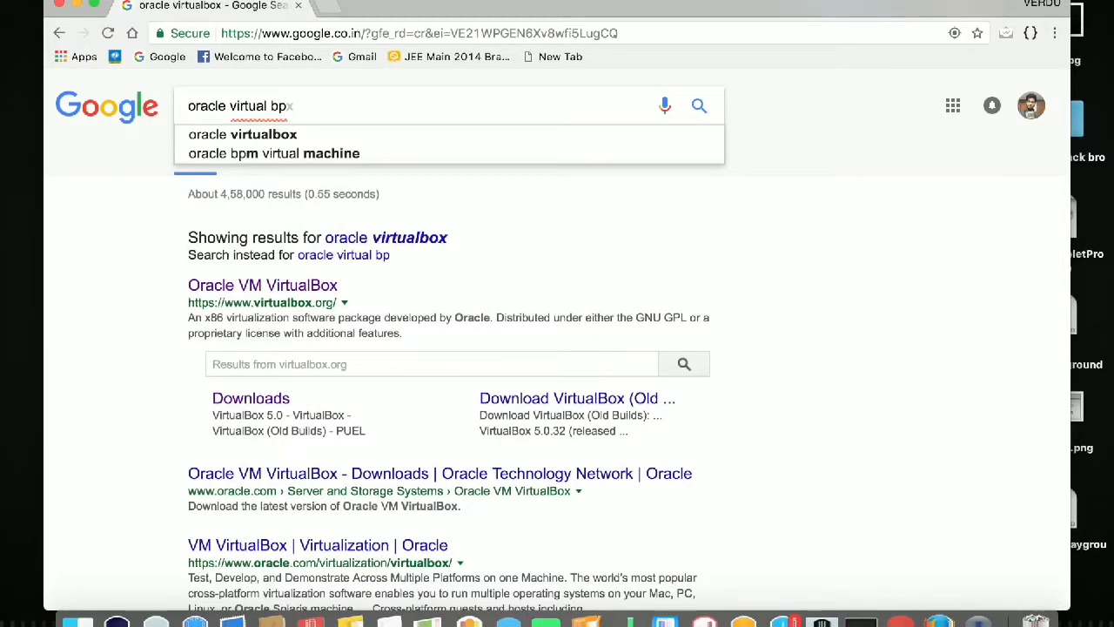
pyautogui.press('BackSpace')
pyautogui.write('ox')
pyautogui.press('Return')
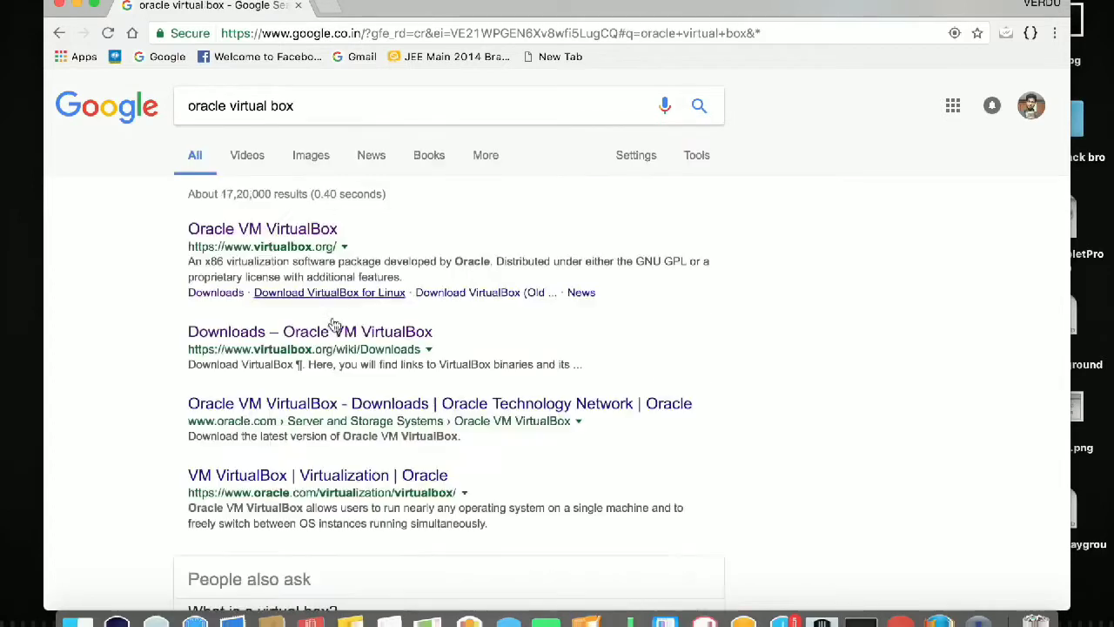
# Go to virtualbox.org's Downloads page and download the 5.1.14 package for OS X hosts.
pyautogui.click(271, 233)
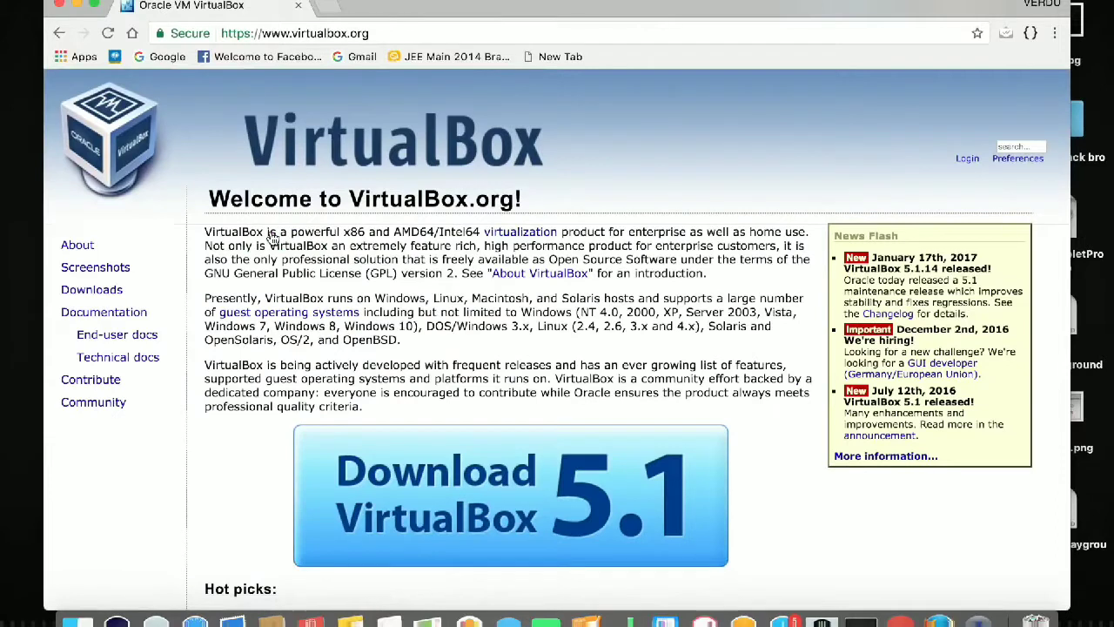
pyautogui.click(92, 290)
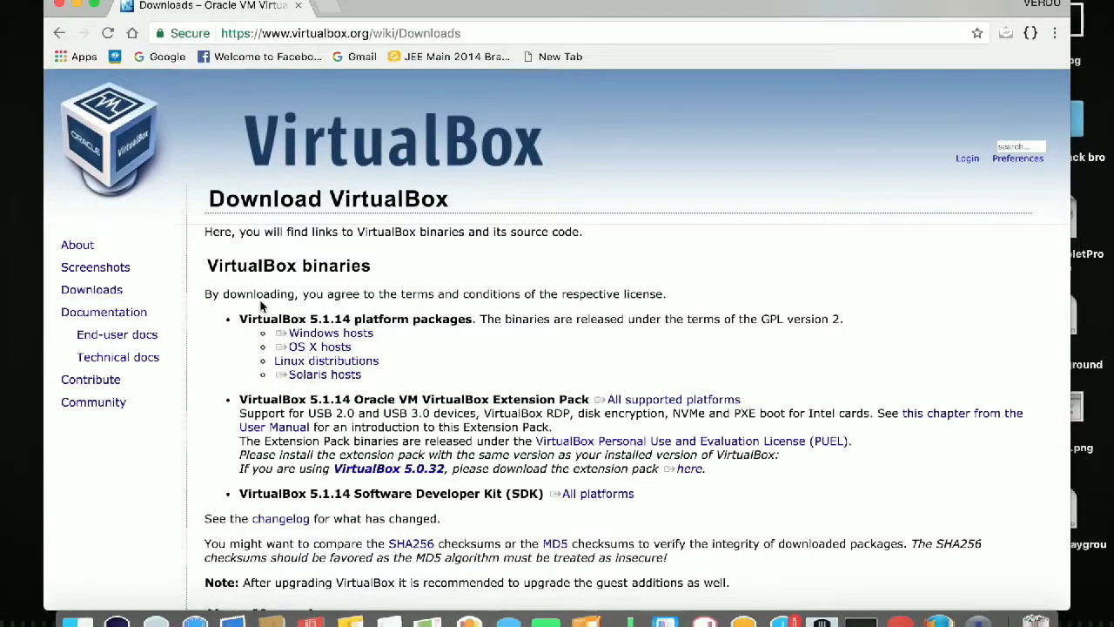
pyautogui.scroll(-2, 261, 318)
pyautogui.scroll(2, 296, 314)
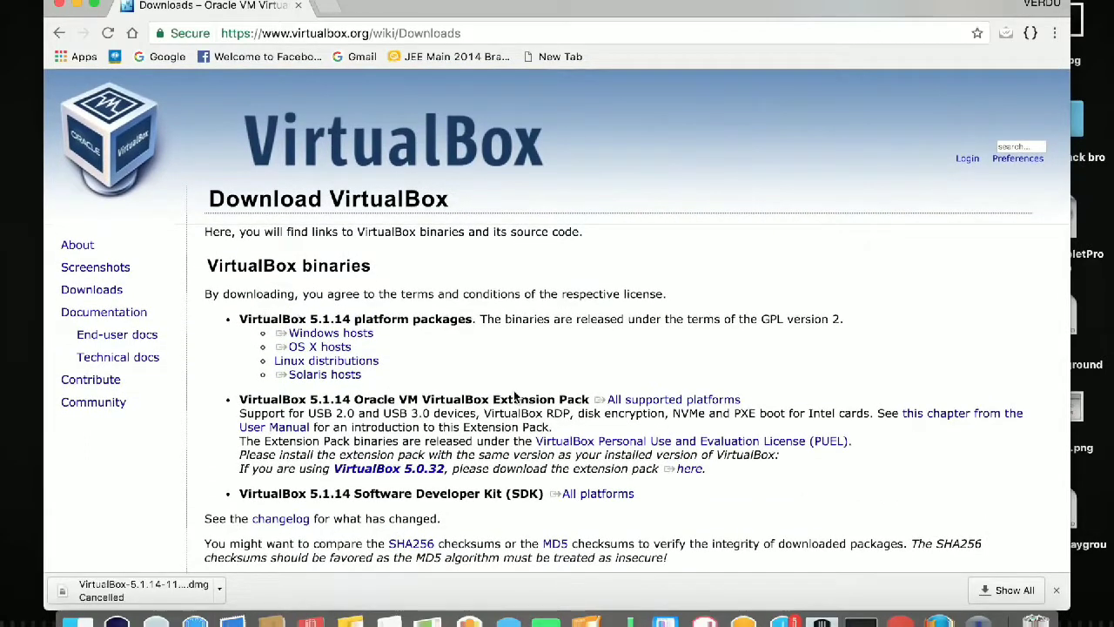
pyautogui.moveTo(312, 319); pyautogui.dragTo(350, 319)
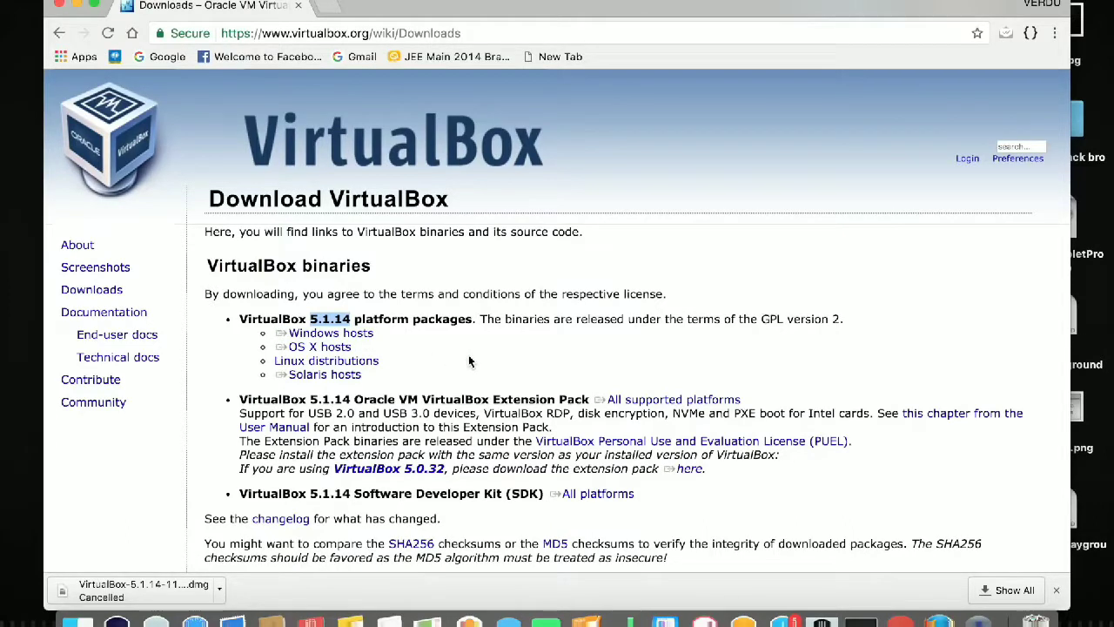
pyautogui.click(347, 350)
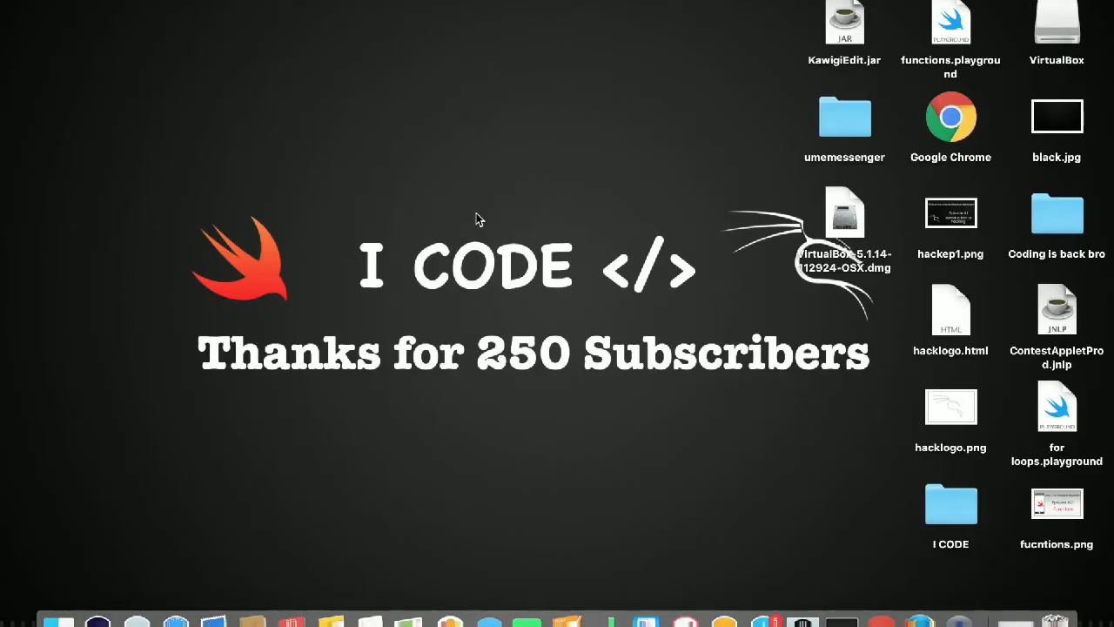
# Open the downloaded VirtualBox disk image and launch VirtualBox.pkg.
pyautogui.click(851, 225)
pyautogui.click(714, 262)
pyautogui.click(849, 220)
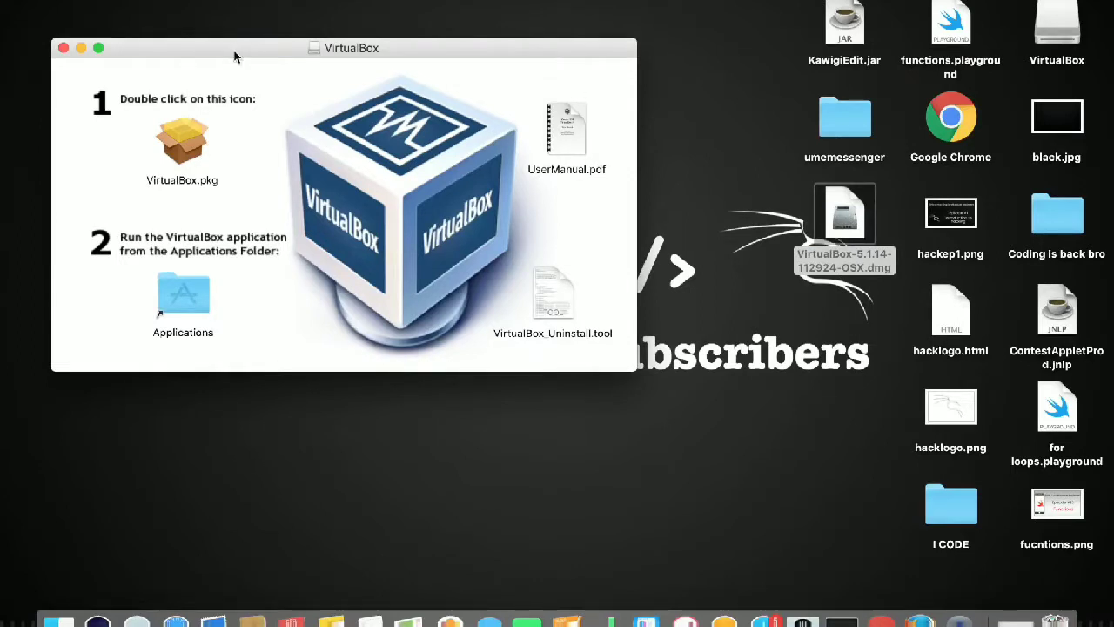
pyautogui.doubleClick(178, 153)
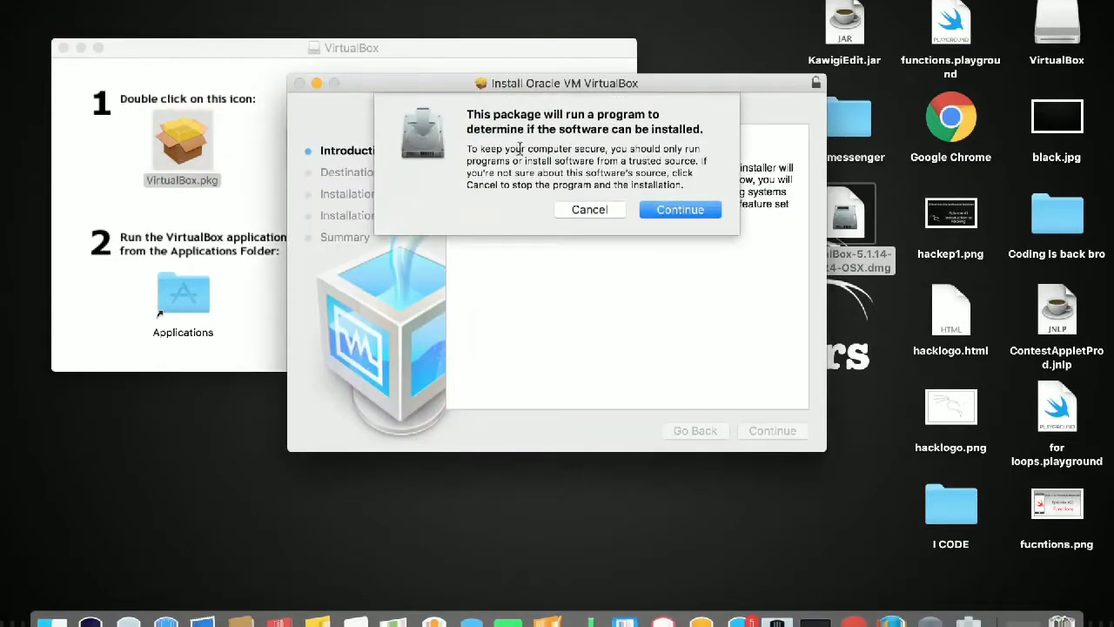
# Run the standard install, authorise it with the account password, and close the installer.
pyautogui.click(672, 210)
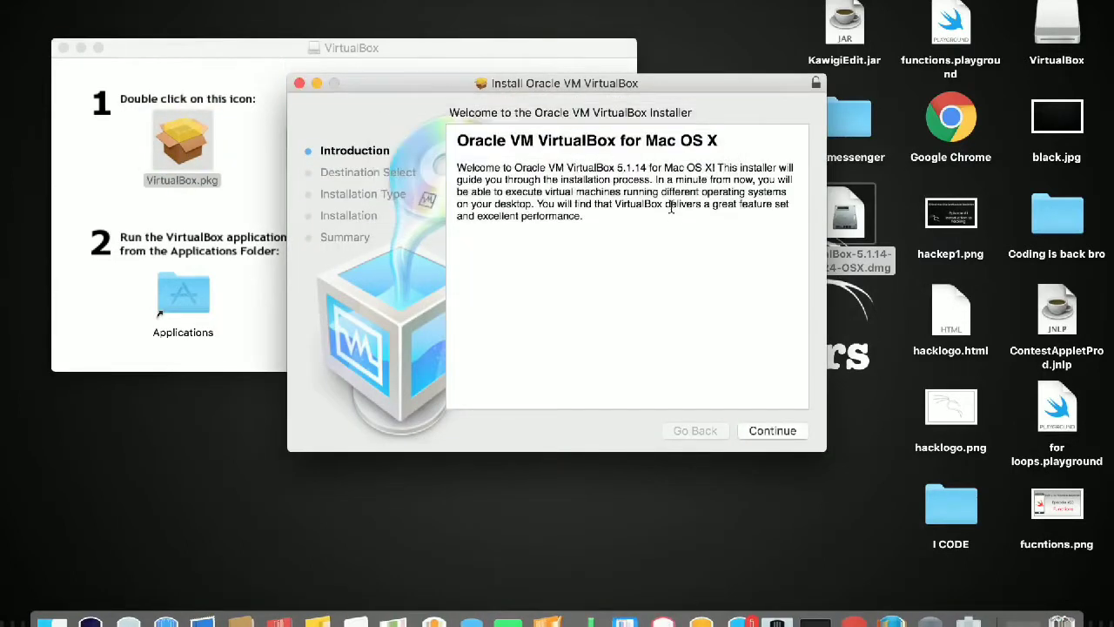
pyautogui.click(759, 432)
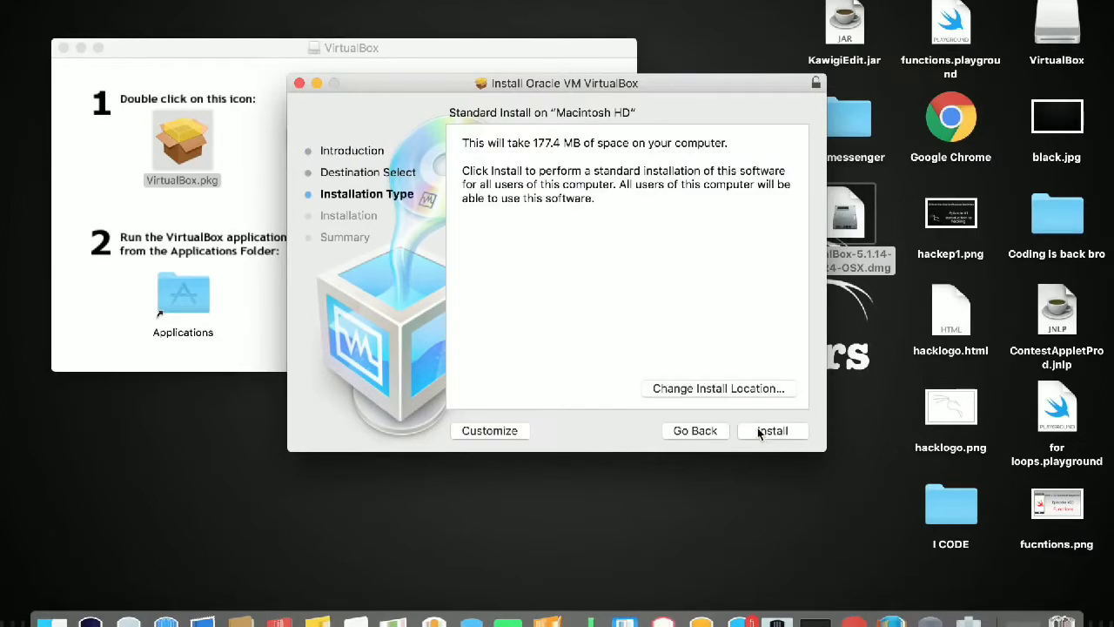
pyautogui.click(757, 430)
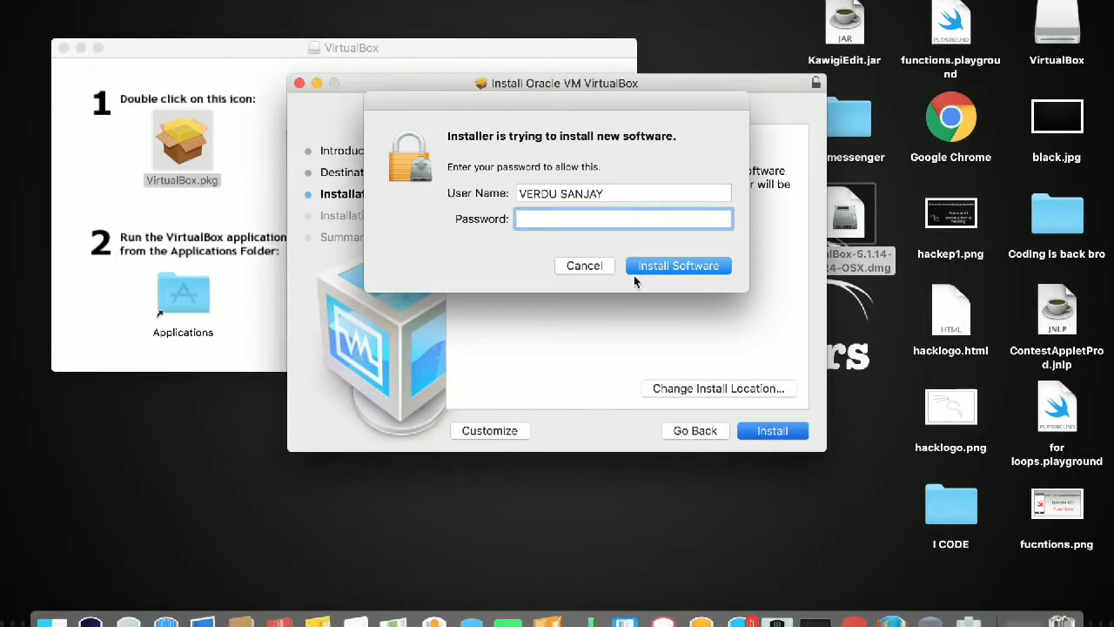
pyautogui.write('••••••••••••')
pyautogui.click(653, 266)
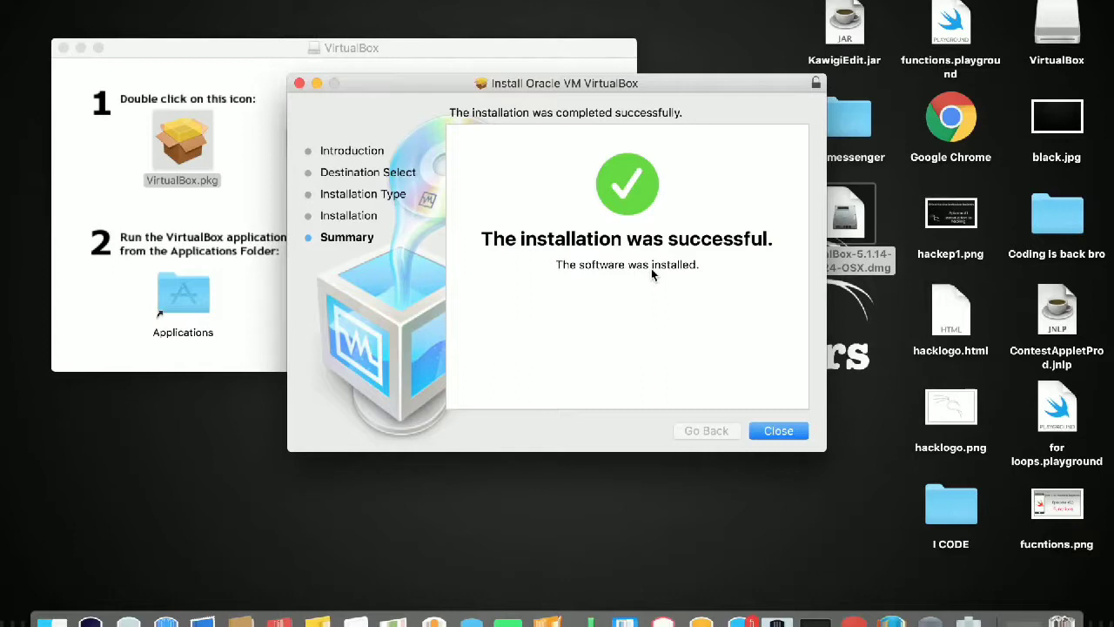
pyautogui.click(778, 430)
# Close the disk window, launch VirtualBox from Launchpad, and move the Manager window up.
pyautogui.press('super+w')
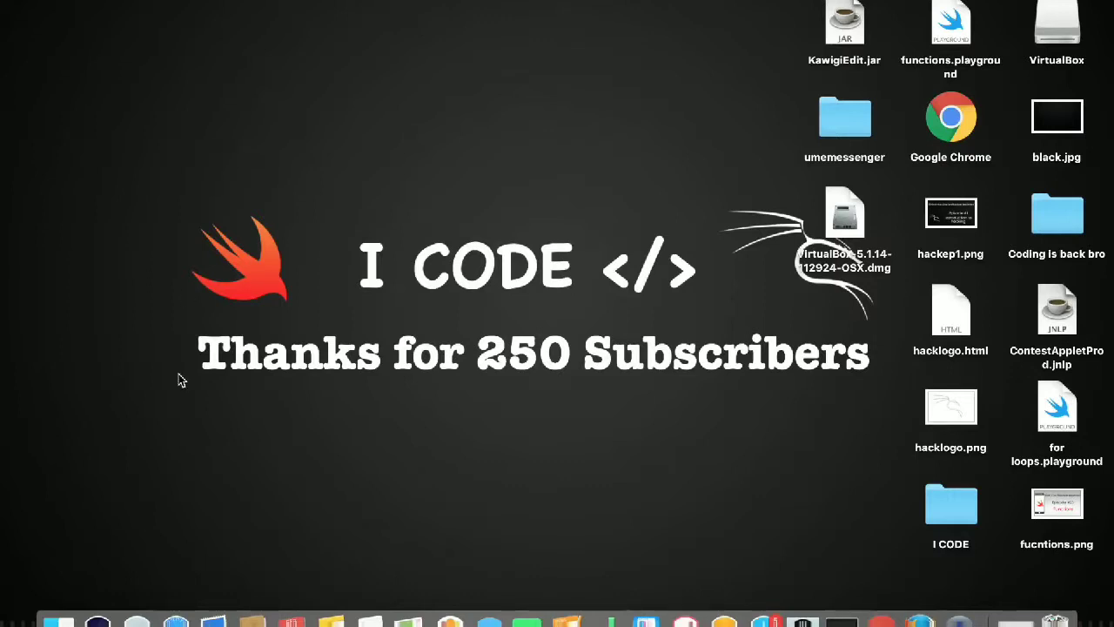
pyautogui.click(136, 620)
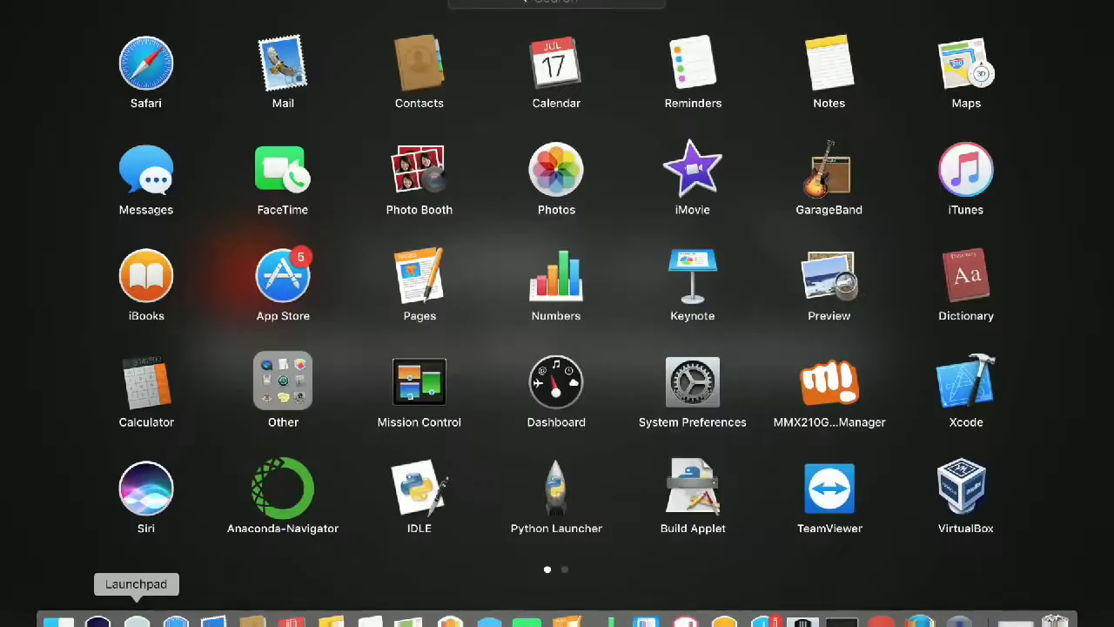
pyautogui.click(962, 503)
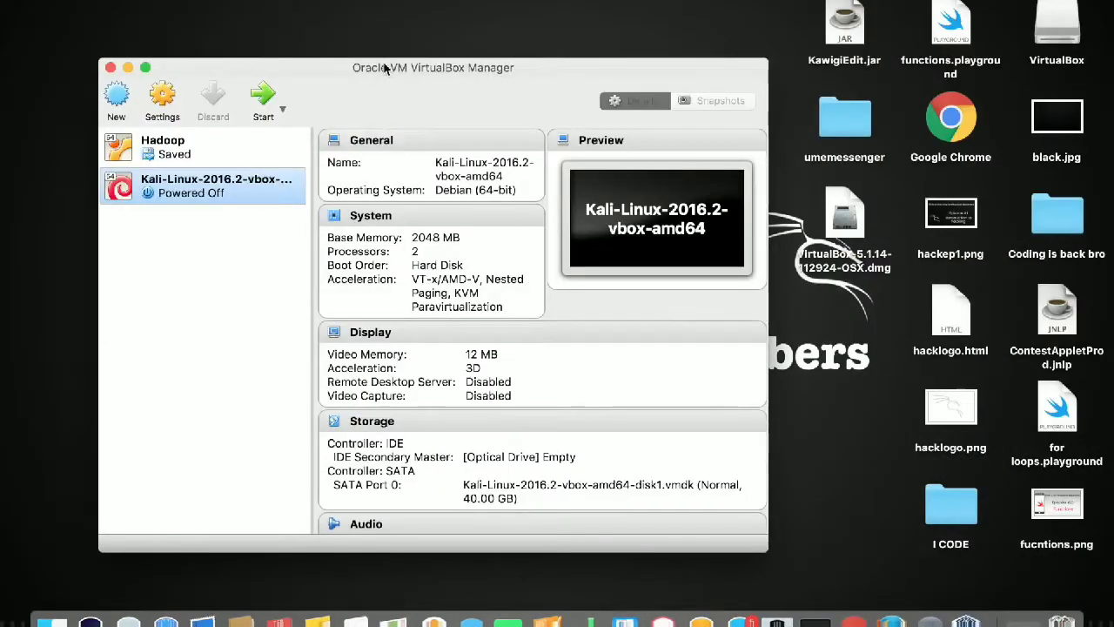
pyautogui.moveTo(386, 68); pyautogui.dragTo(393, 49)
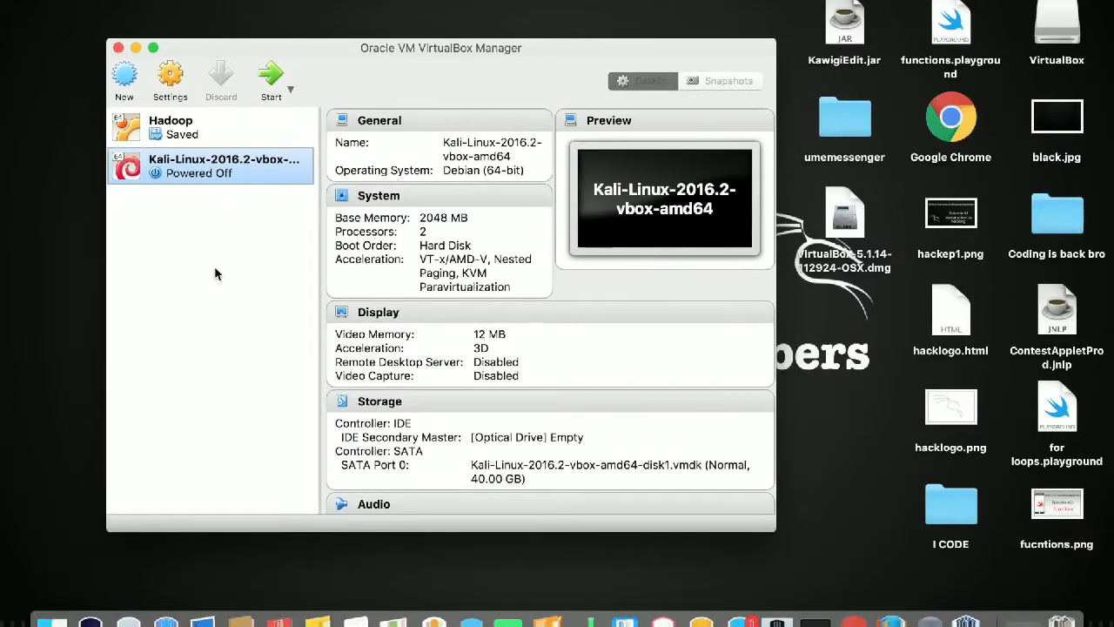
# Compare the Hadoop and Kali-Linux-2016.2 machine details, then switch back to Chrome.
pyautogui.click(202, 140)
pyautogui.click(204, 177)
pyautogui.click(243, 123)
pyautogui.click(239, 158)
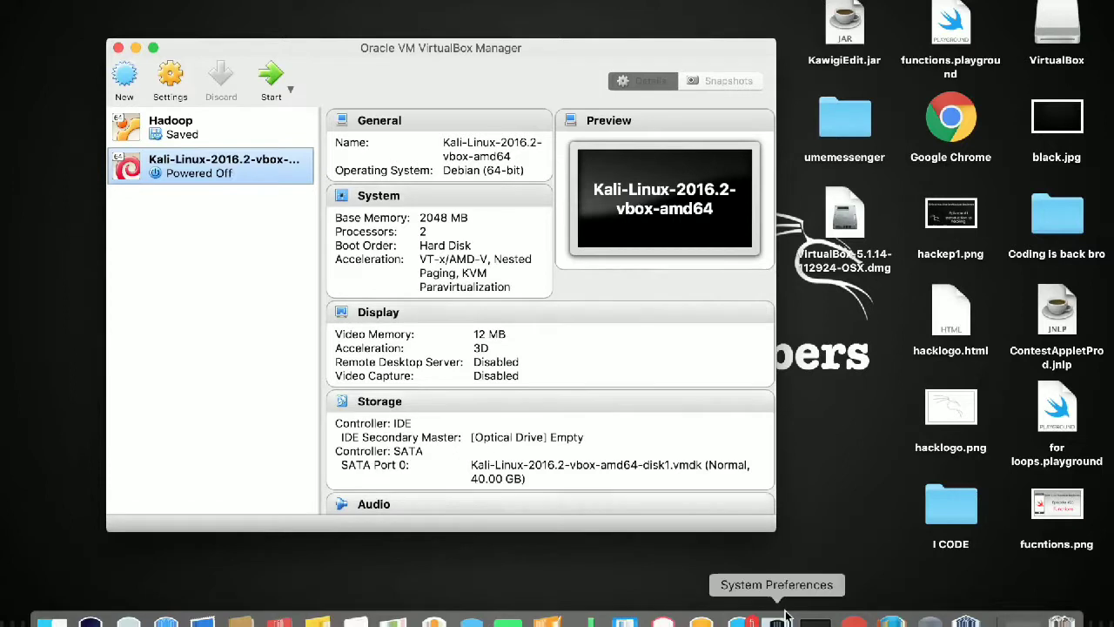
pyautogui.click(853, 620)
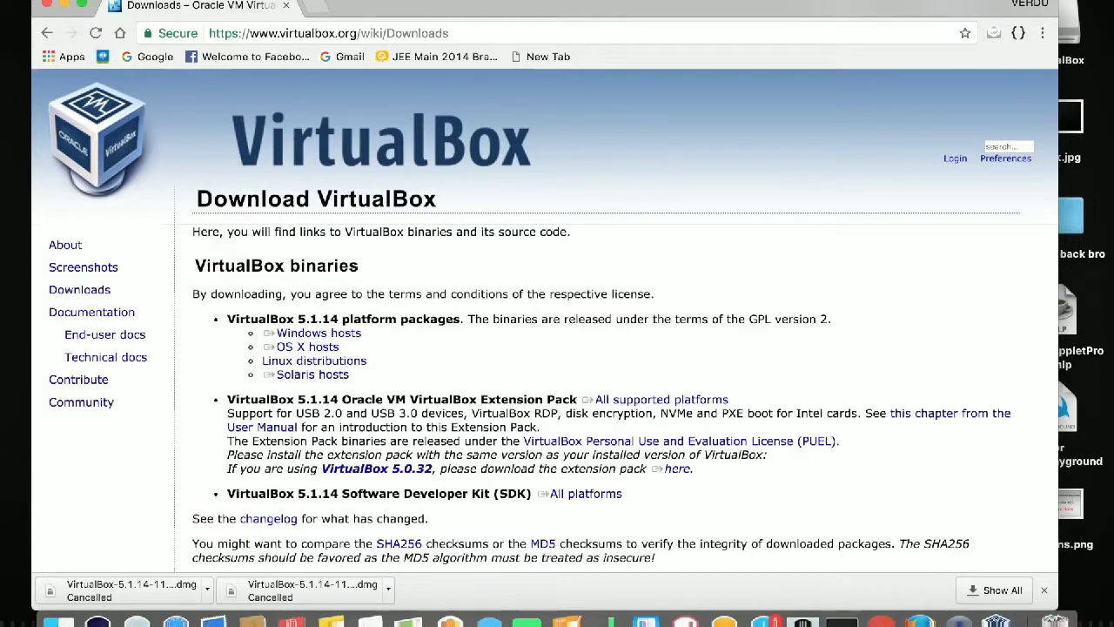
# In a new tab, search for Kali Linux and open the official kali.org site.
pyautogui.click(318, 9)
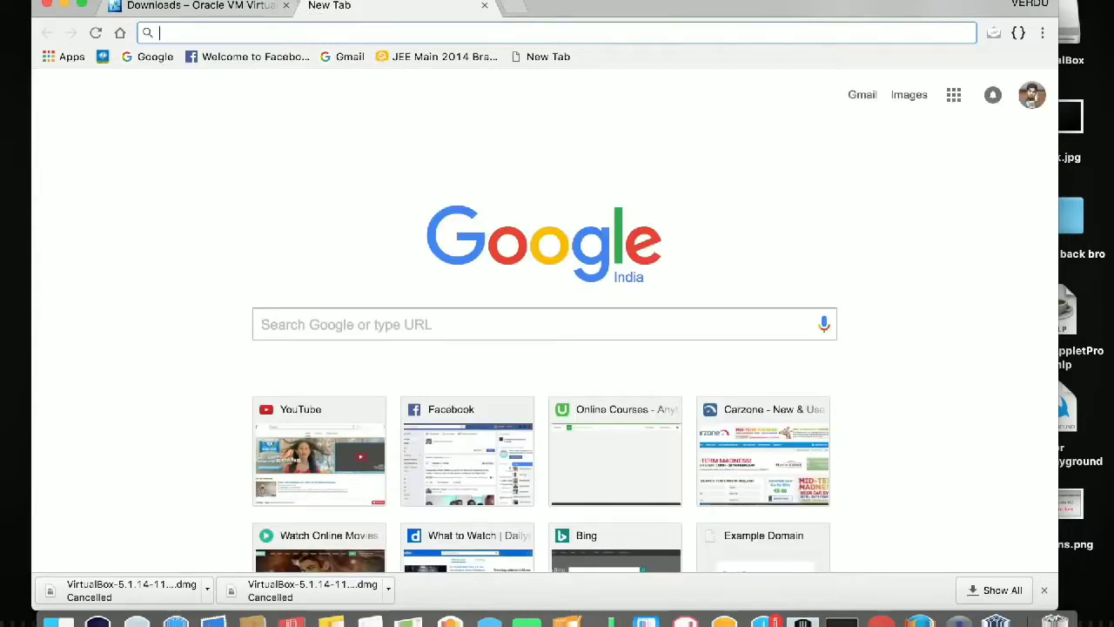
pyautogui.write('klai linux')
pyautogui.press('Return')
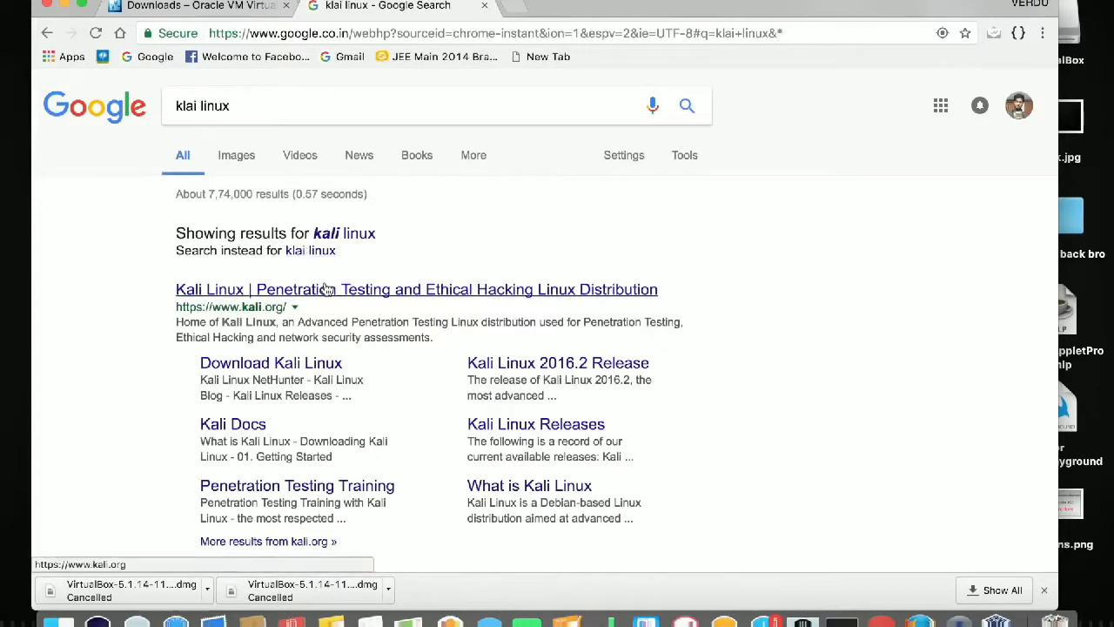
pyautogui.click(328, 290)
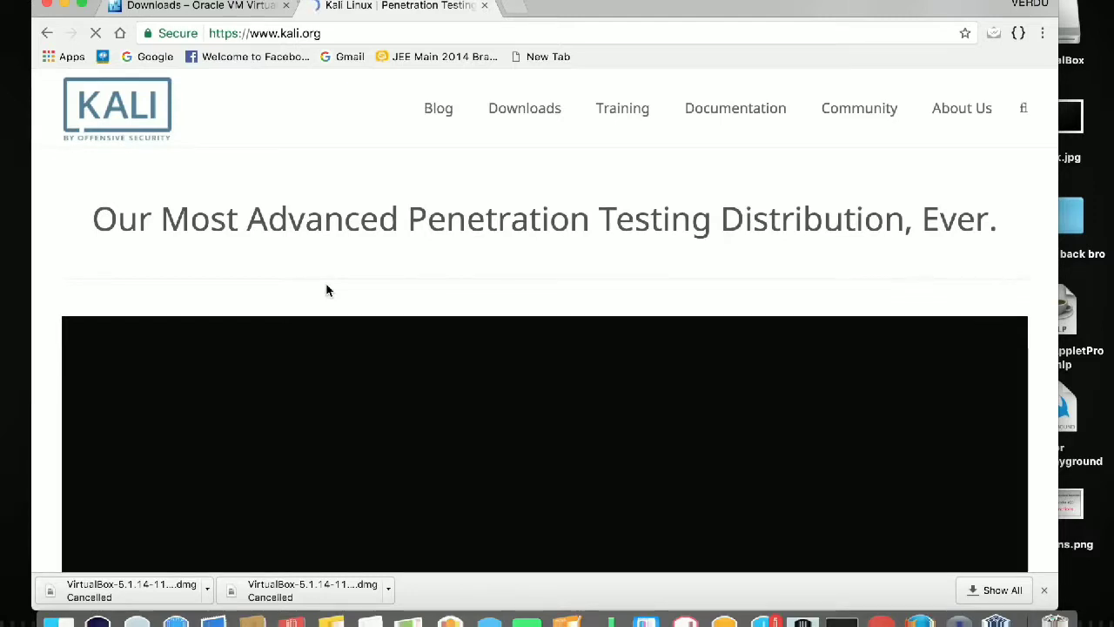
# Go from kali.org's Downloads menu to the Download Kali Linux page.
pyautogui.scroll(-10, 326, 289)
pyautogui.scroll(10, 331, 273)
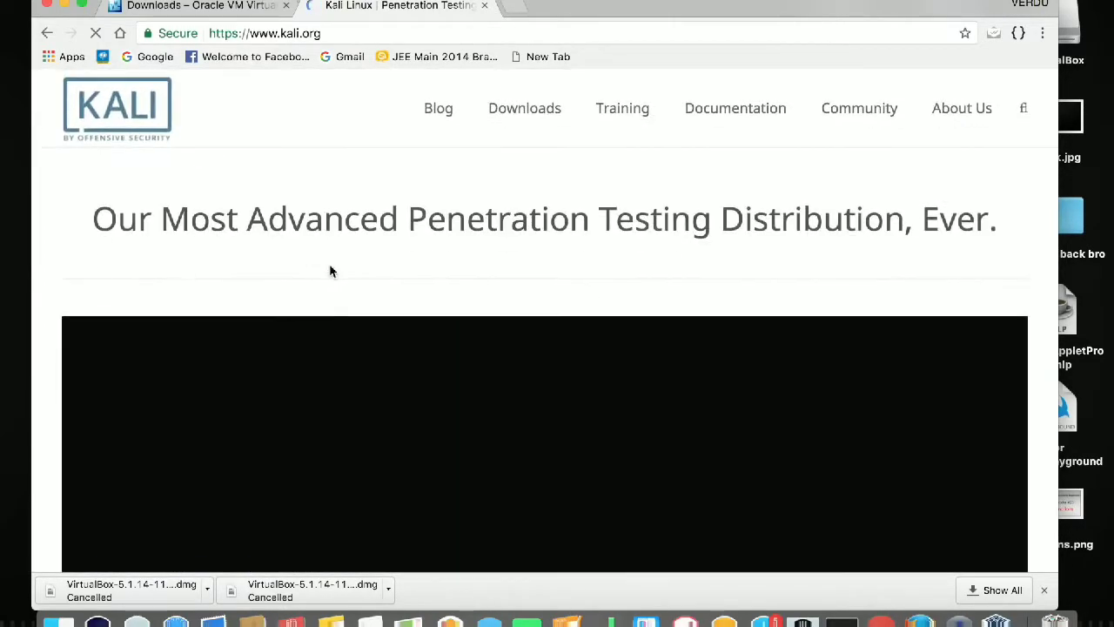
pyautogui.click(525, 112)
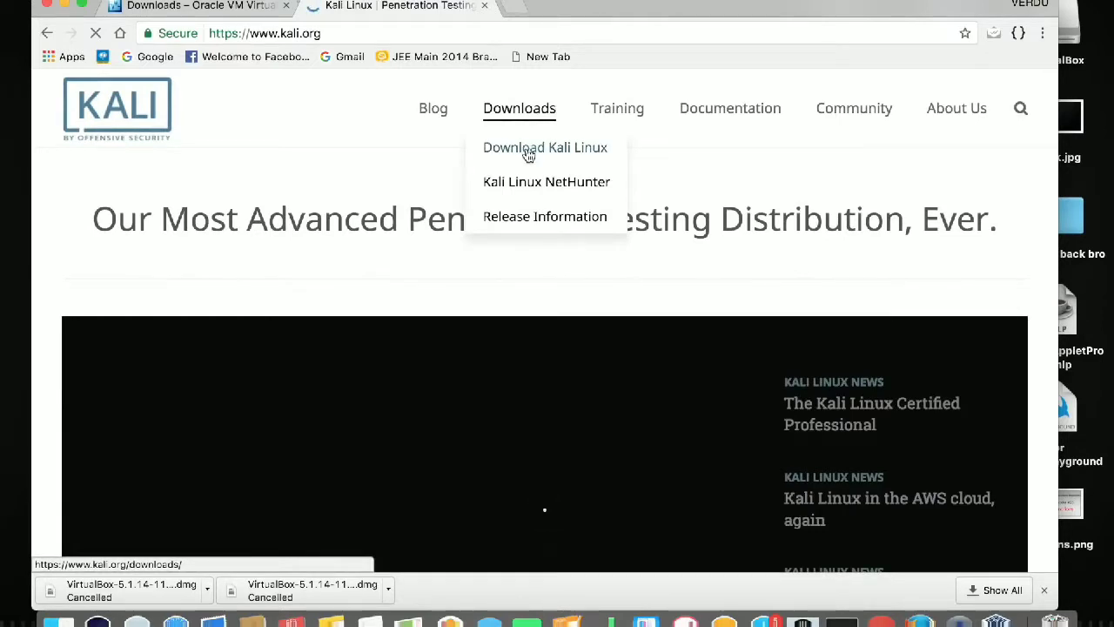
pyautogui.click(528, 149)
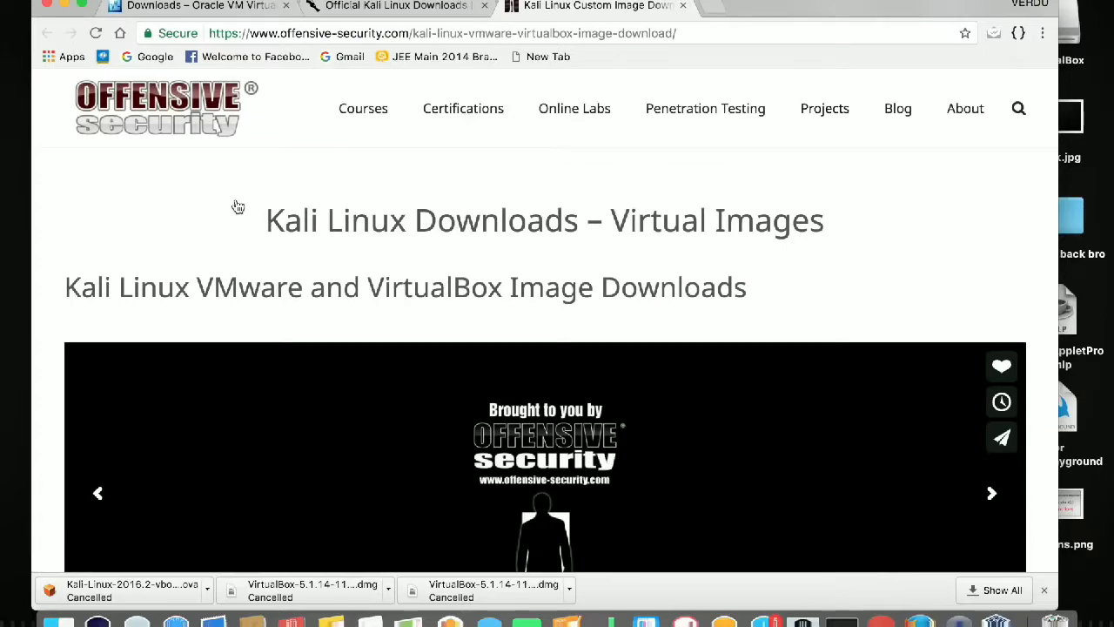
# On the Kali Linux VirtualBox Images tab, download the 64 bit VBox 2016.2 image.
pyautogui.scroll(-10, 238, 206)
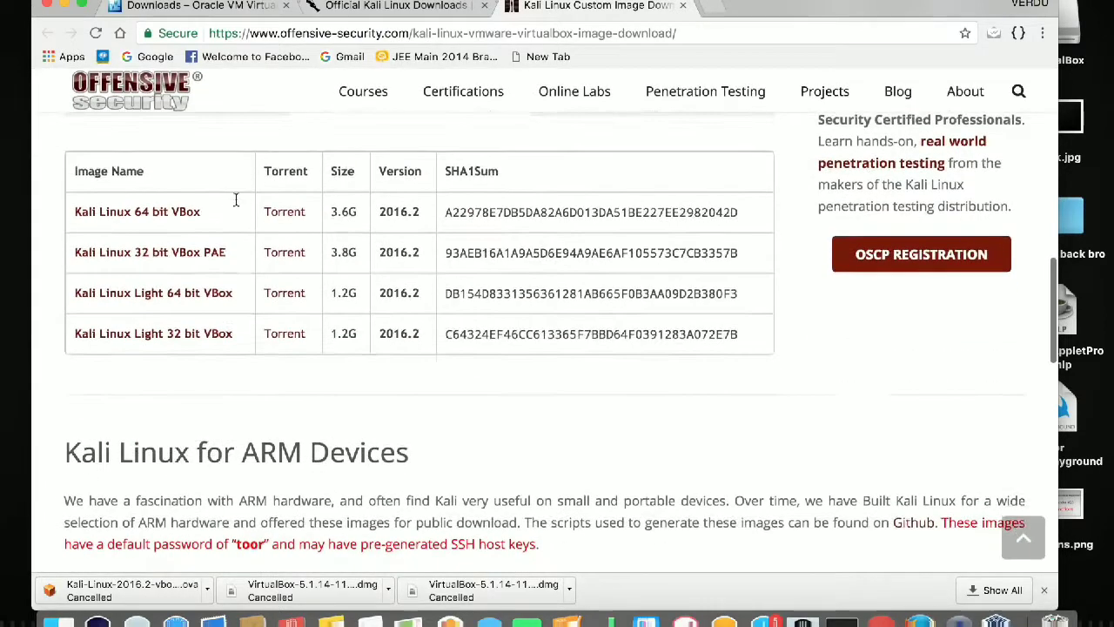
pyautogui.scroll(1, 235, 199)
pyautogui.click(135, 195)
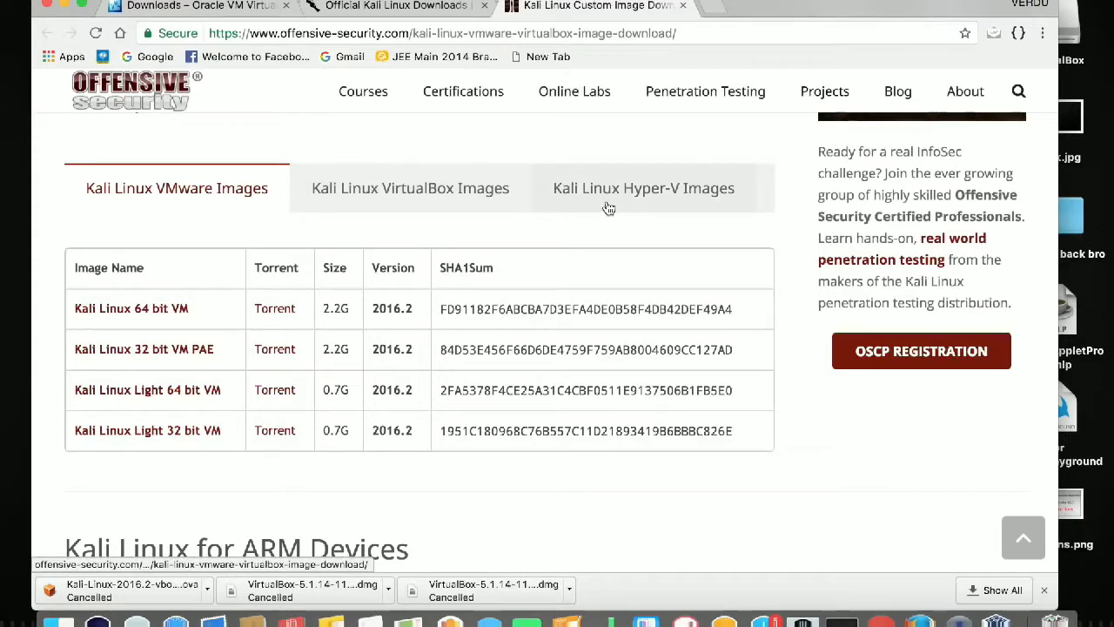
pyautogui.click(393, 188)
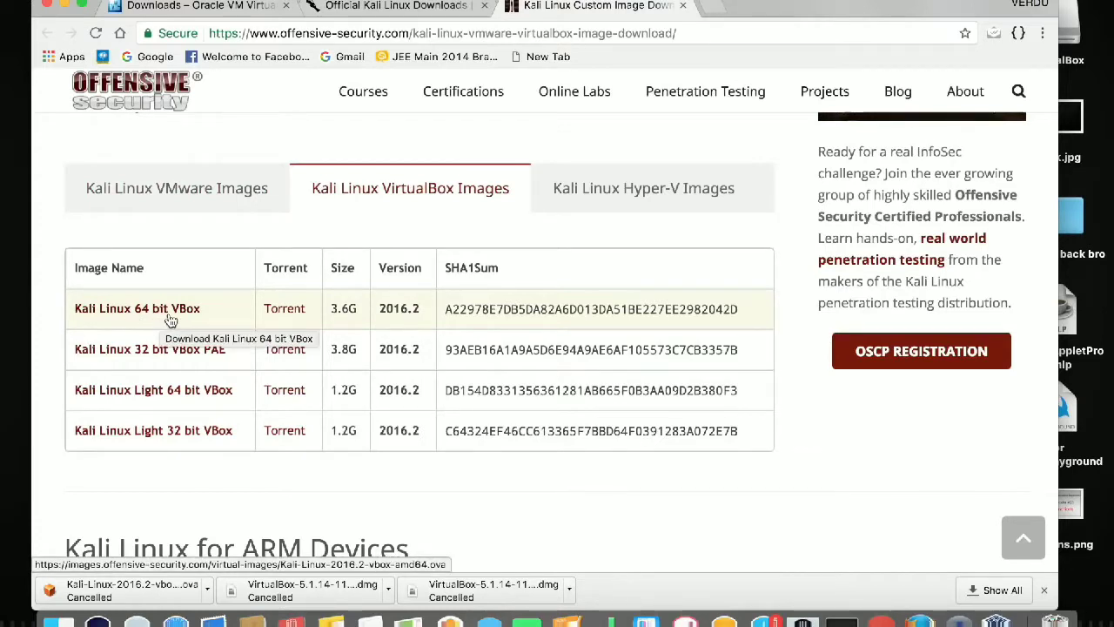
pyautogui.click(171, 322)
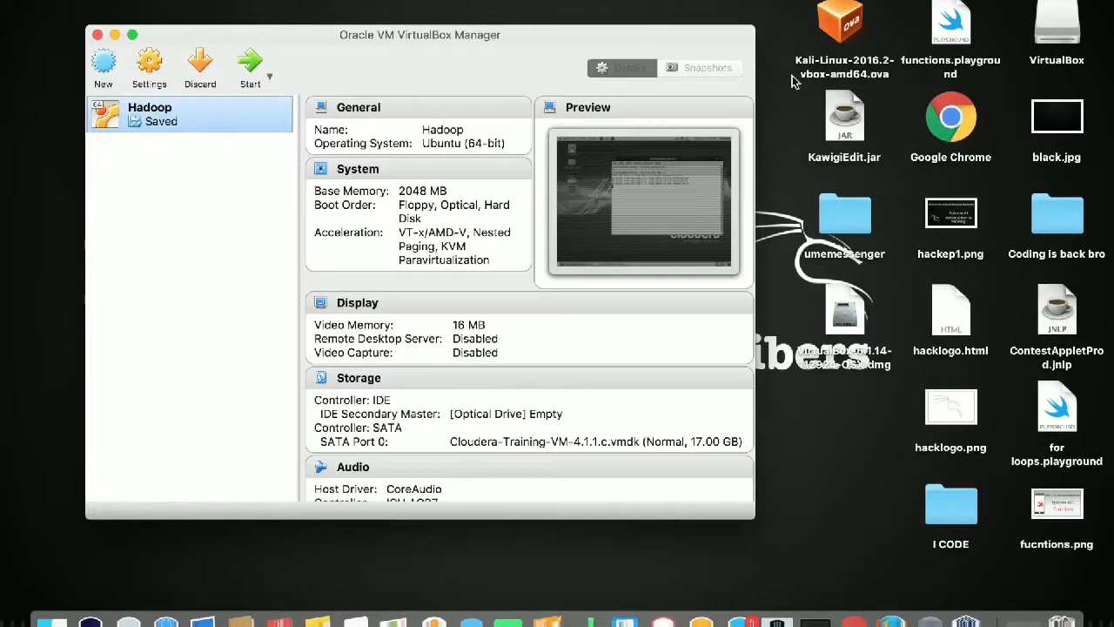
# Open Kali-Linux-2016.2-vbox-amd64.ova from the desktop and import it with default appliance settings.
pyautogui.doubleClick(849, 33)
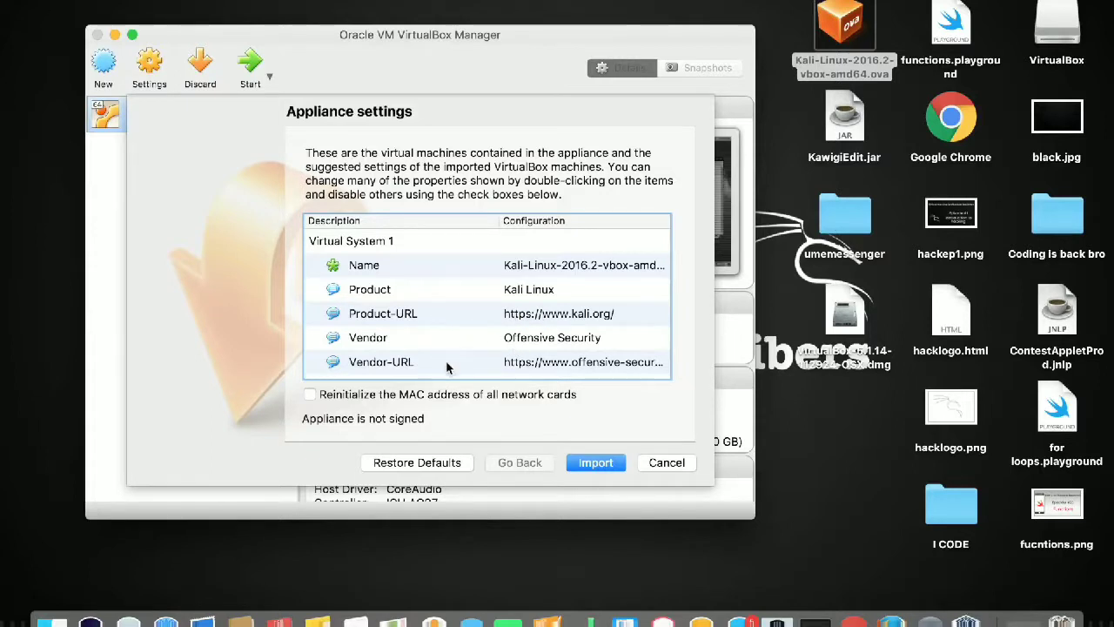
pyautogui.click(606, 466)
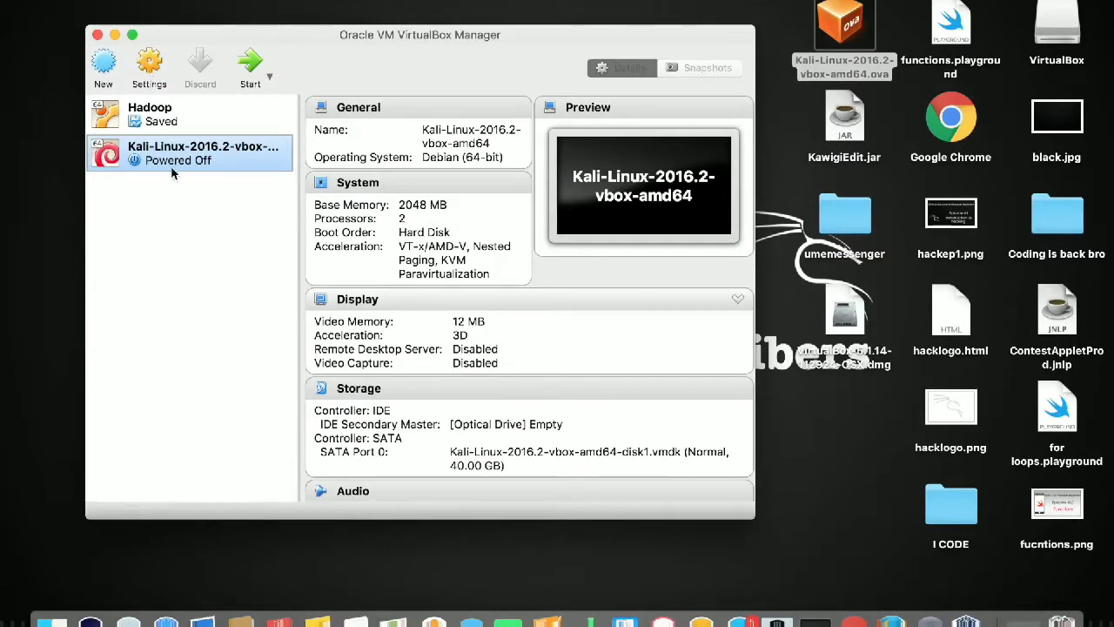
pyautogui.click(155, 72)
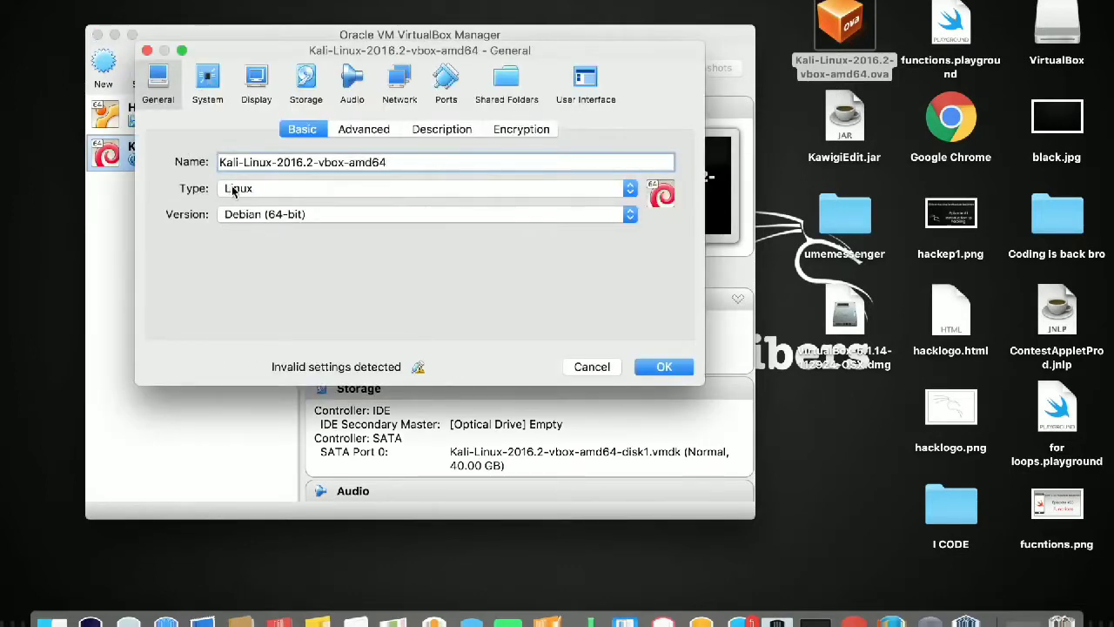
pyautogui.moveTo(276, 165); pyautogui.dragTo(208, 155)
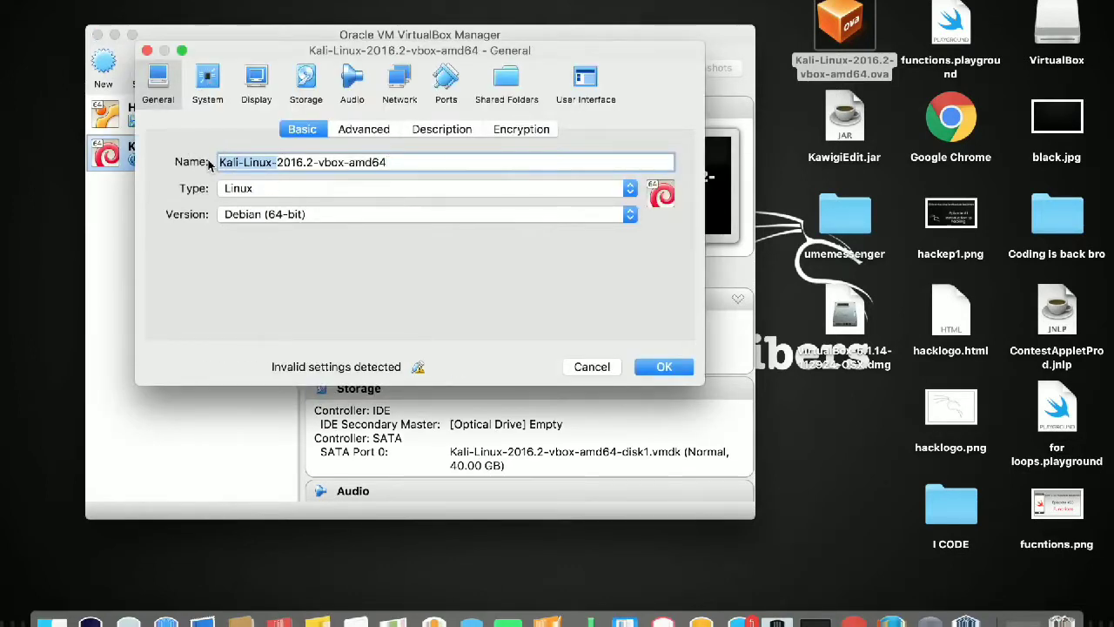
pyautogui.click(208, 81)
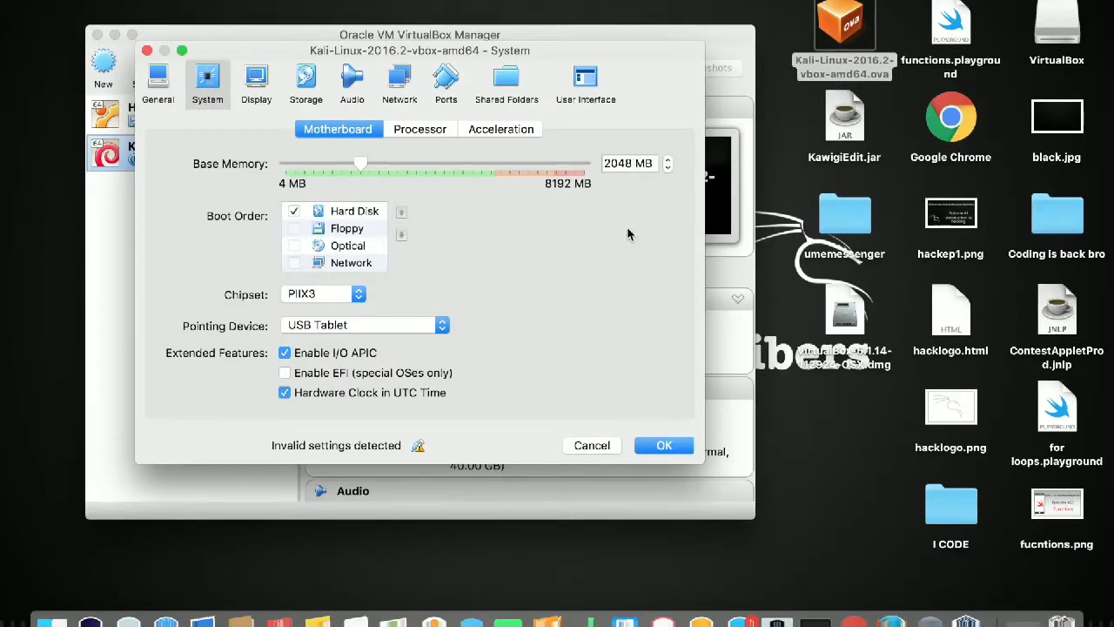
pyautogui.click(411, 131)
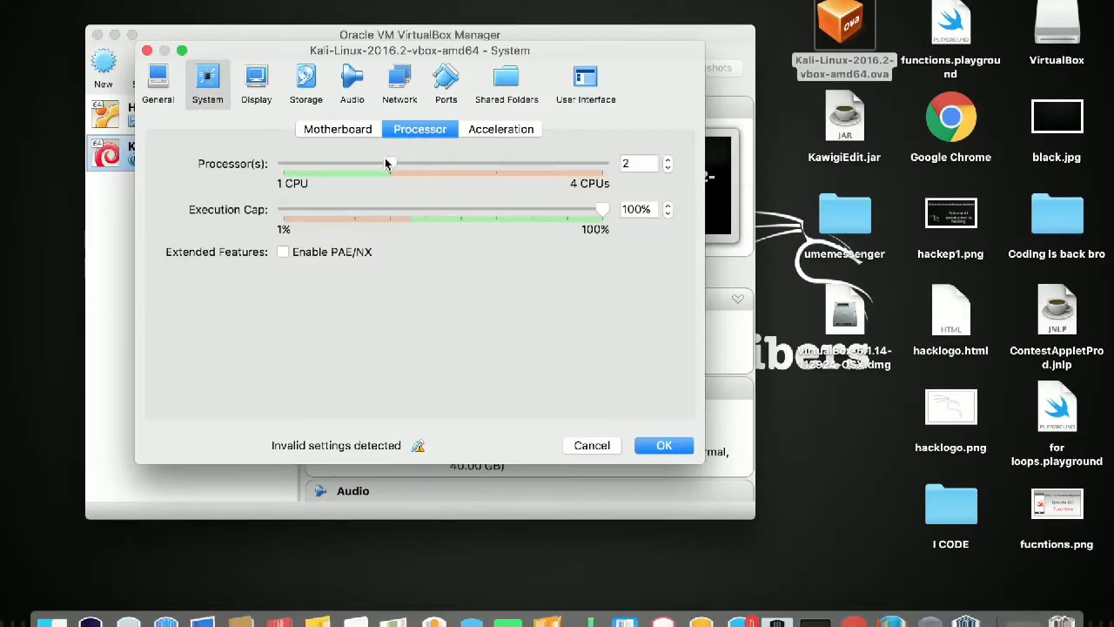
pyautogui.doubleClick(621, 166)
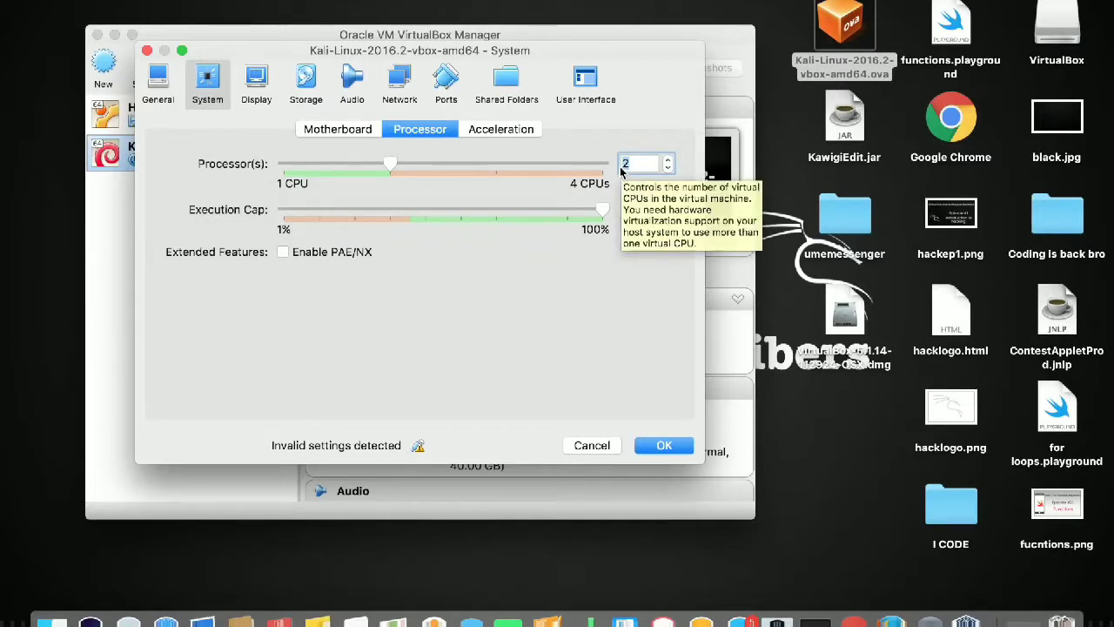
pyautogui.click(267, 80)
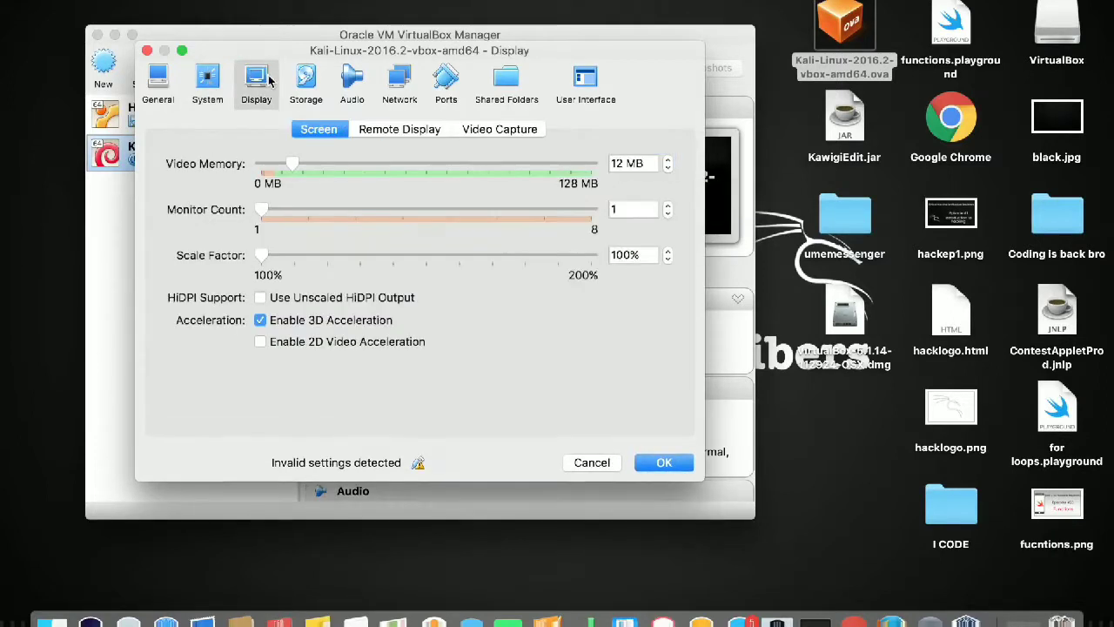
pyautogui.click(310, 88)
pyautogui.click(354, 94)
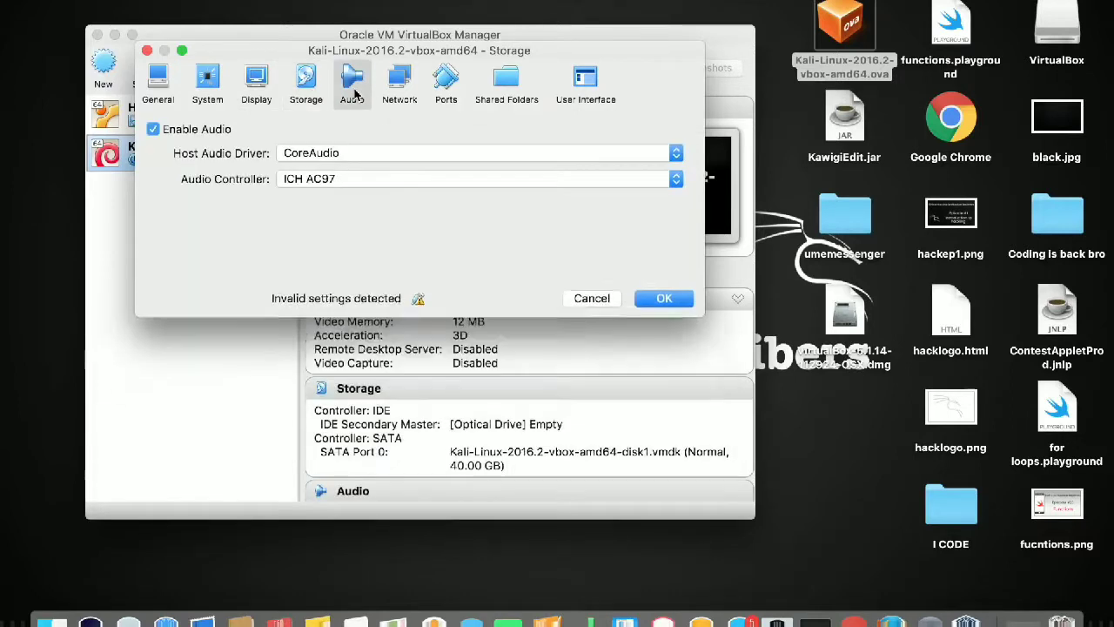
pyautogui.click(400, 83)
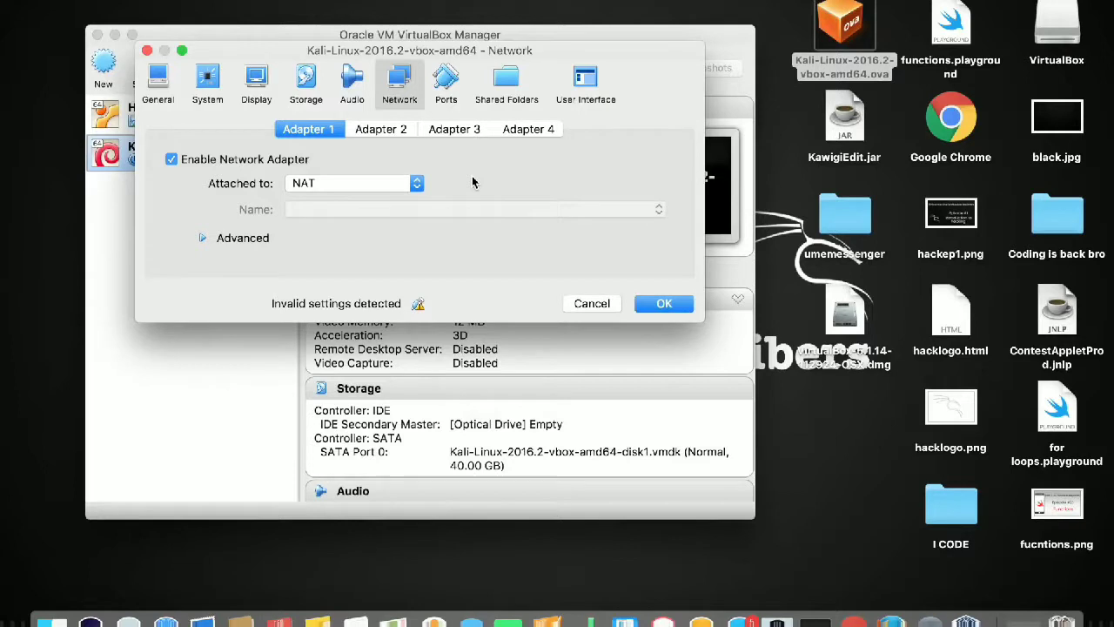
pyautogui.click(445, 83)
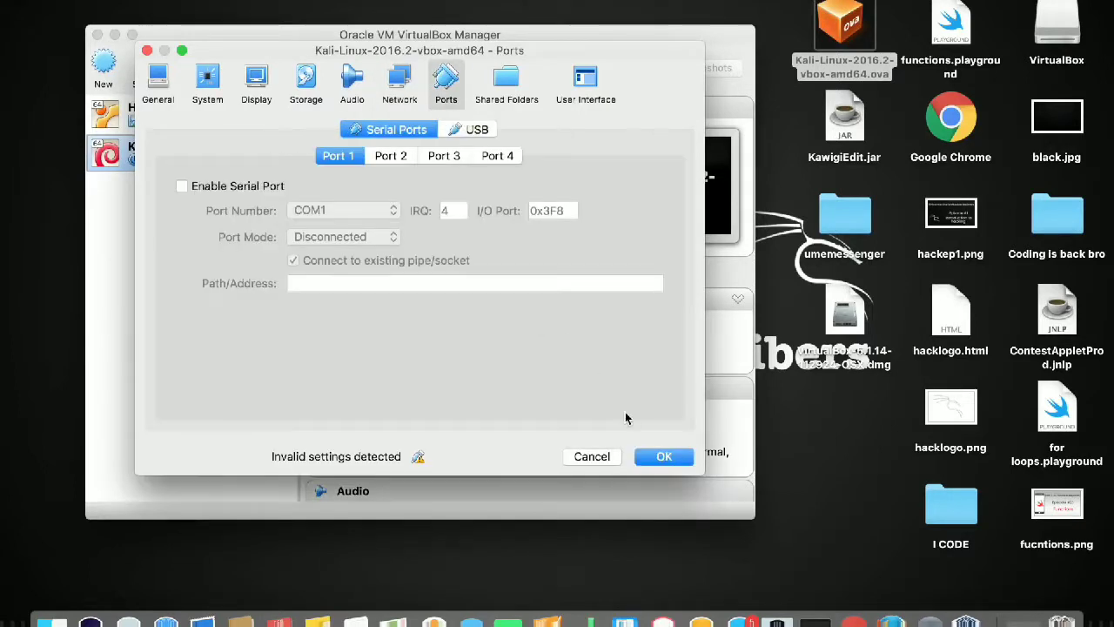
pyautogui.click(648, 456)
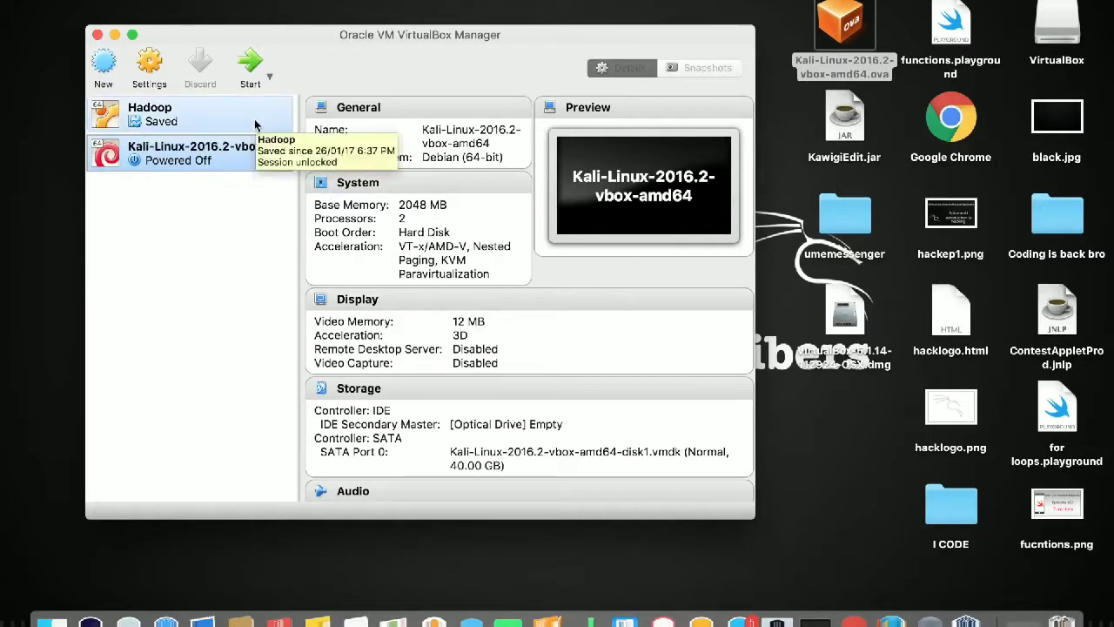
# Start the Kali-Linux-2016.2 virtual machine from the Manager toolbar.
pyautogui.click(249, 62)
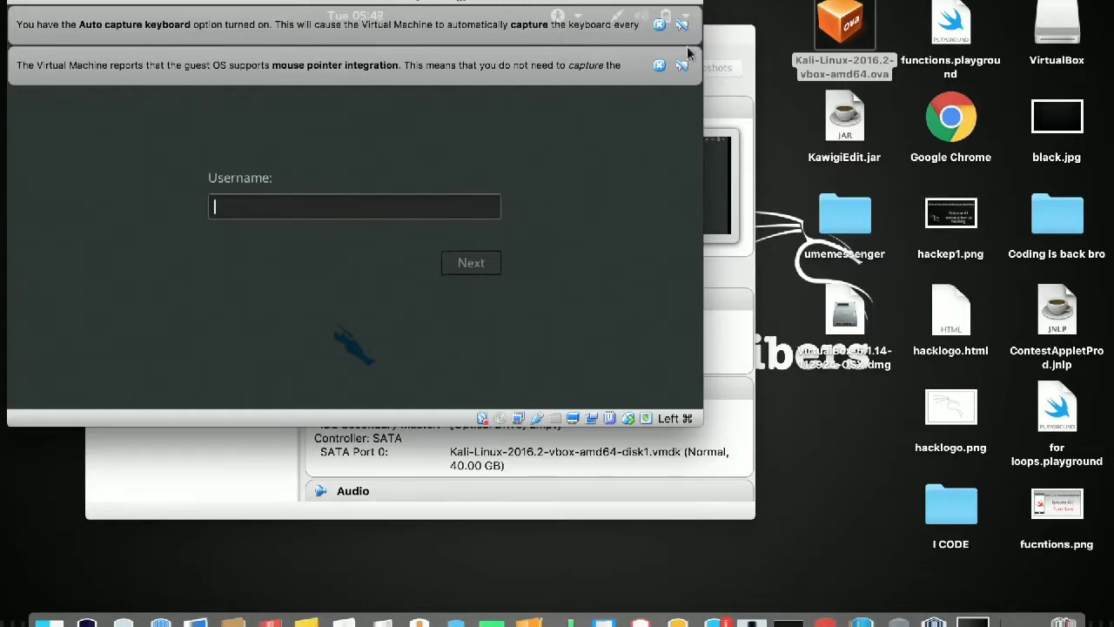
# Dismiss both notices, sign in as root with the default password, and enlarge the window.
pyautogui.click(660, 66)
pyautogui.click(658, 27)
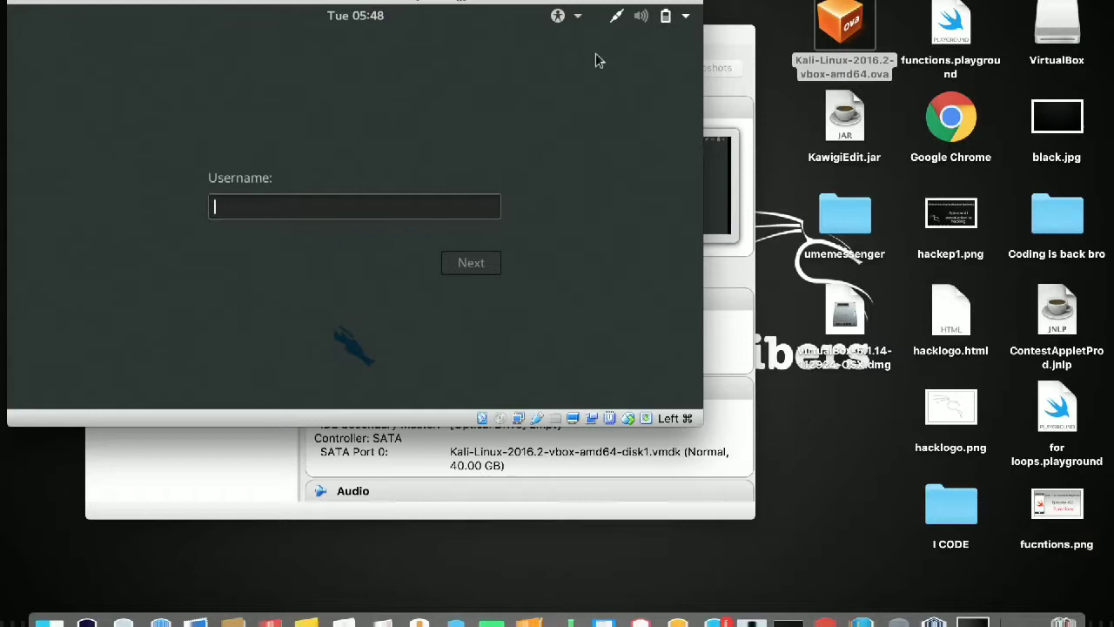
pyautogui.click(328, 207)
pyautogui.write('root')
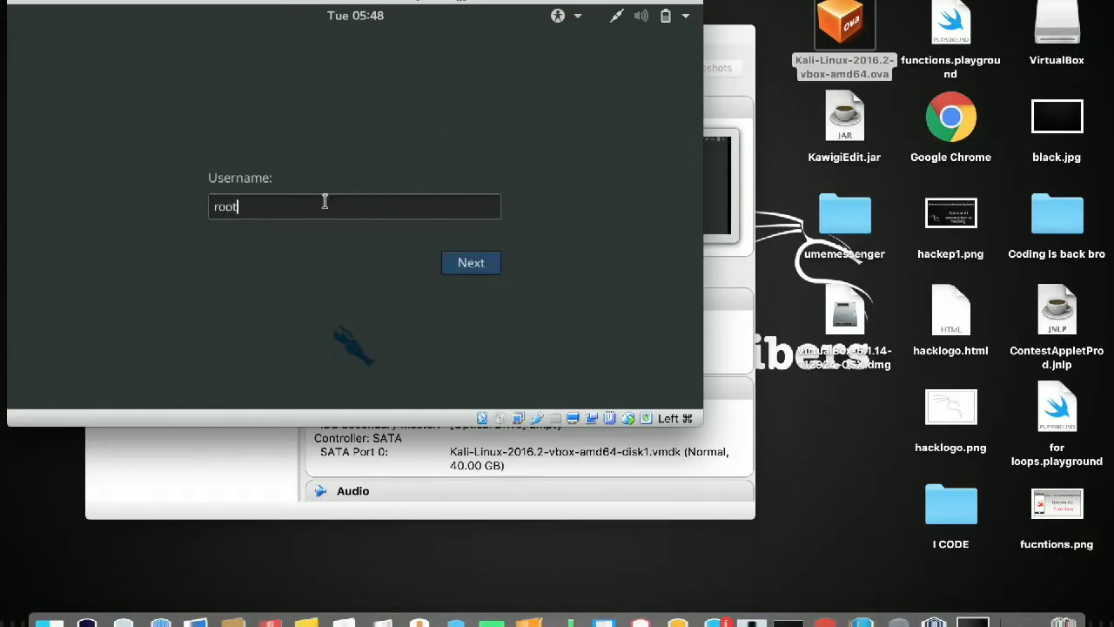
pyautogui.click(475, 263)
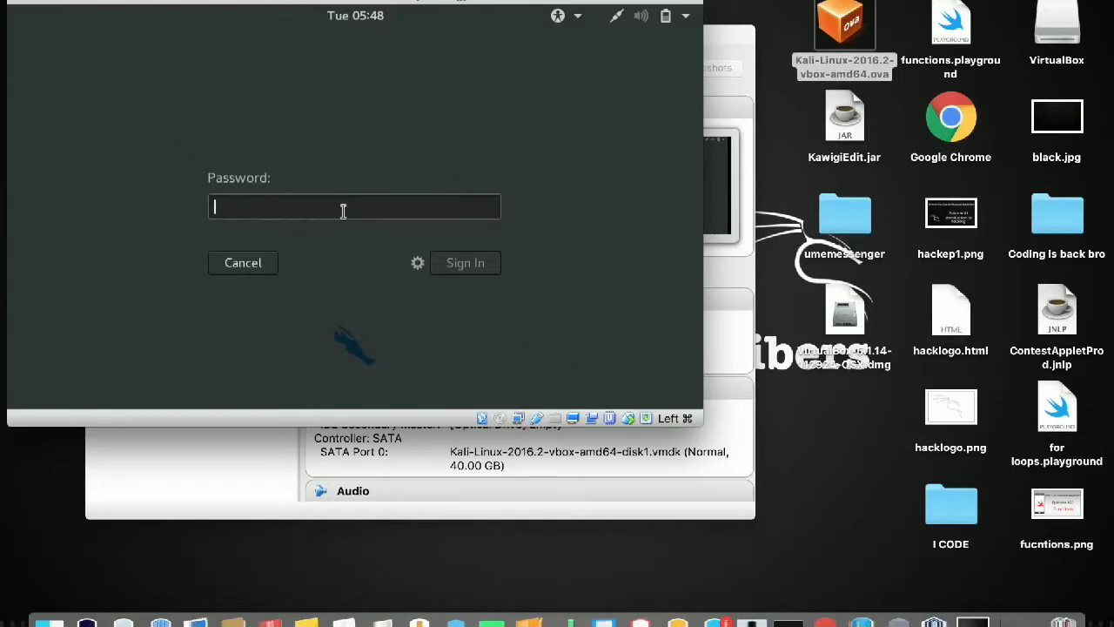
pyautogui.write('toor')
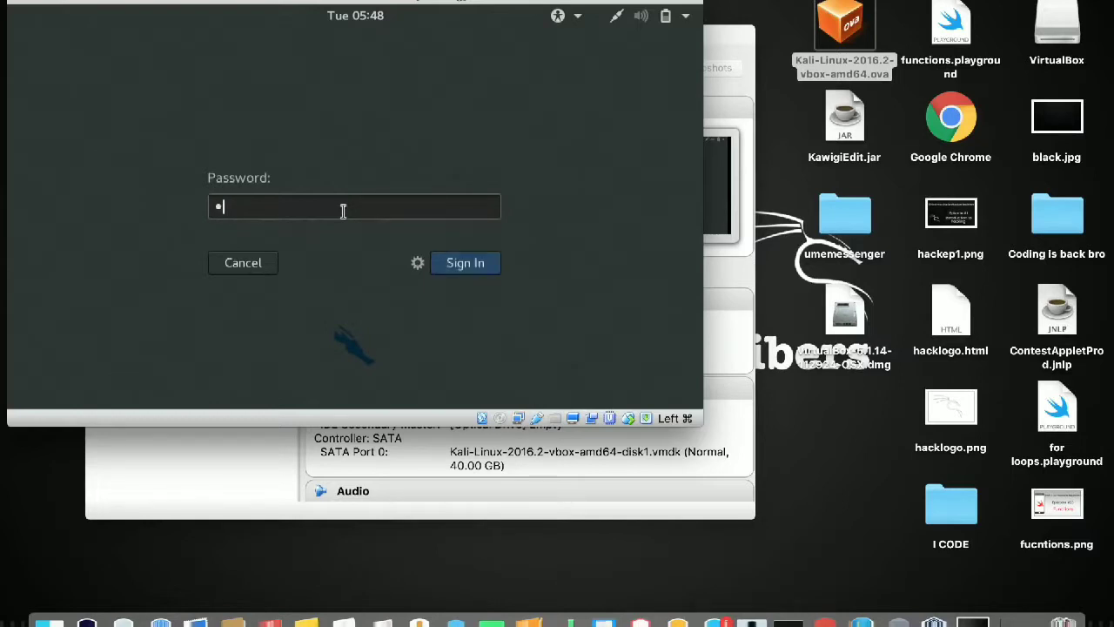
pyautogui.click(465, 262)
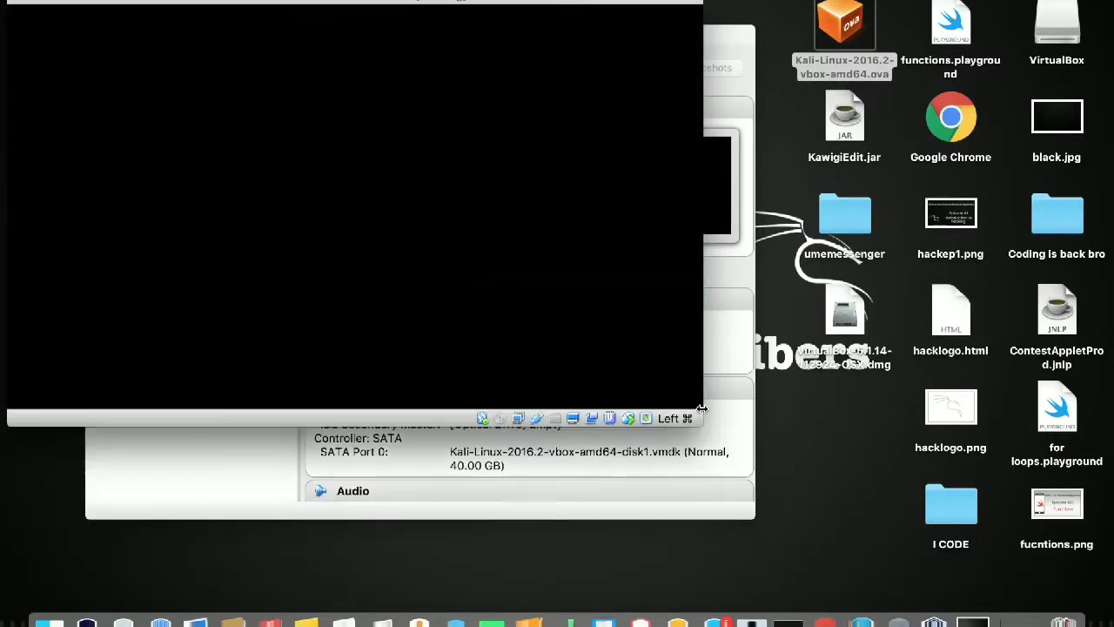
pyautogui.moveTo(702, 418); pyautogui.dragTo(1101, 588)
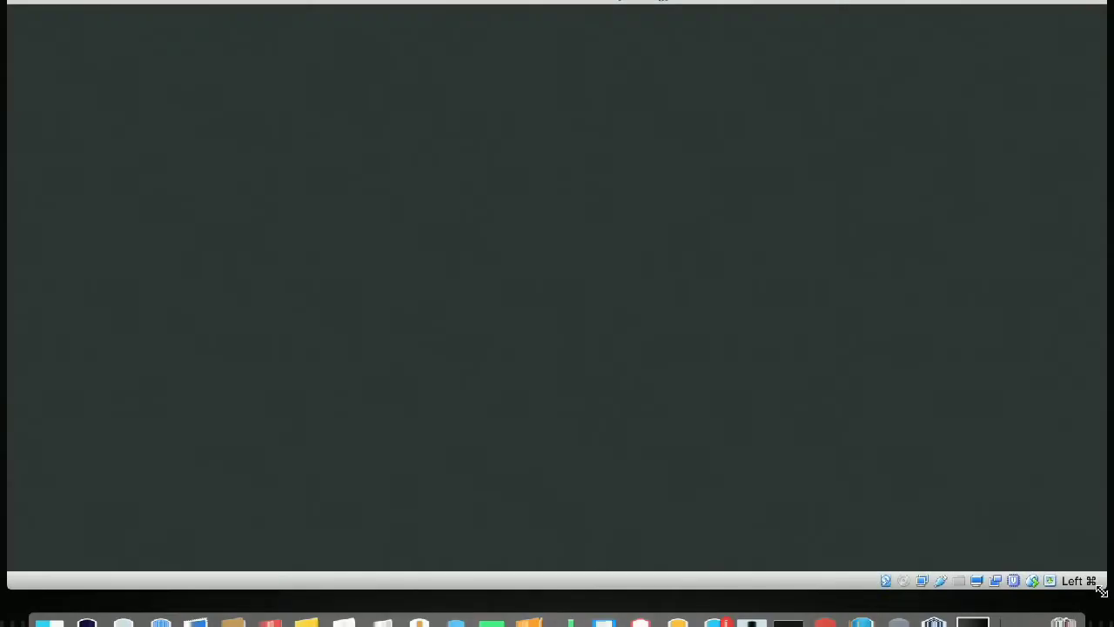